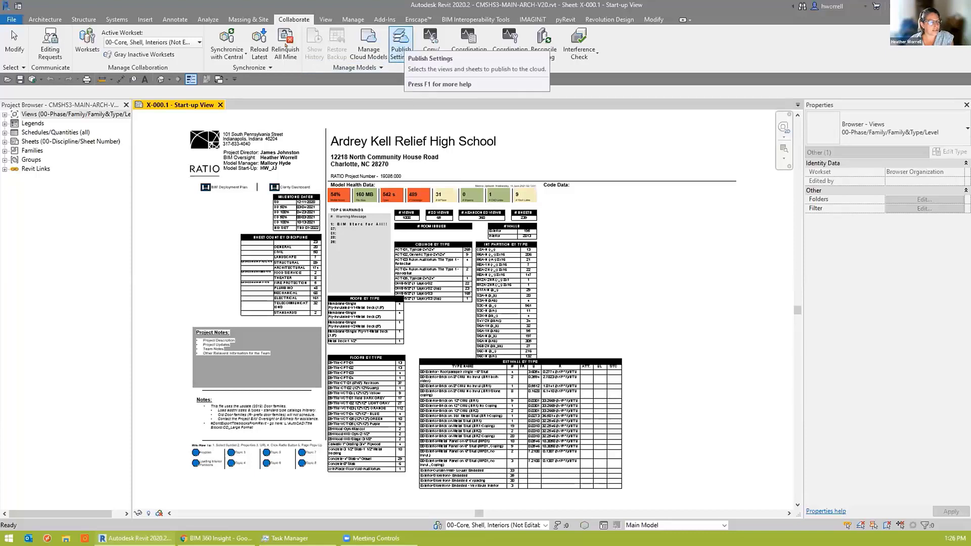
Review the Navisworks_Coordination view set, then close the publish settings without saving.
click(658, 262)
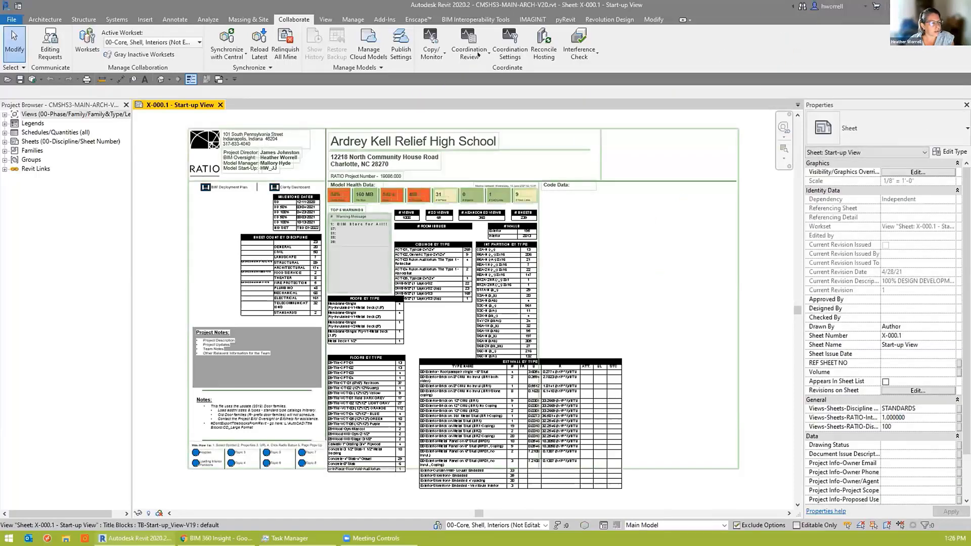
click(463, 47)
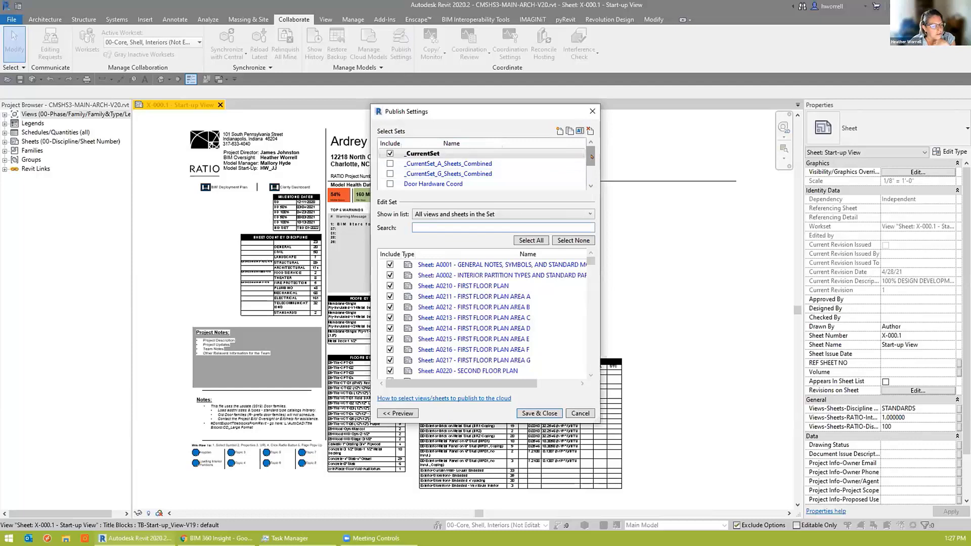
drag(591, 157, 592, 172)
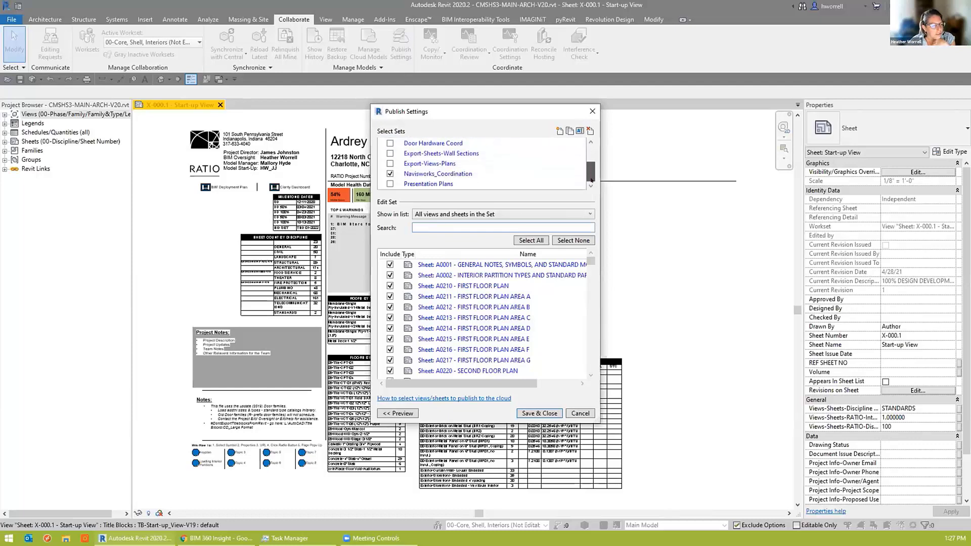
click(450, 175)
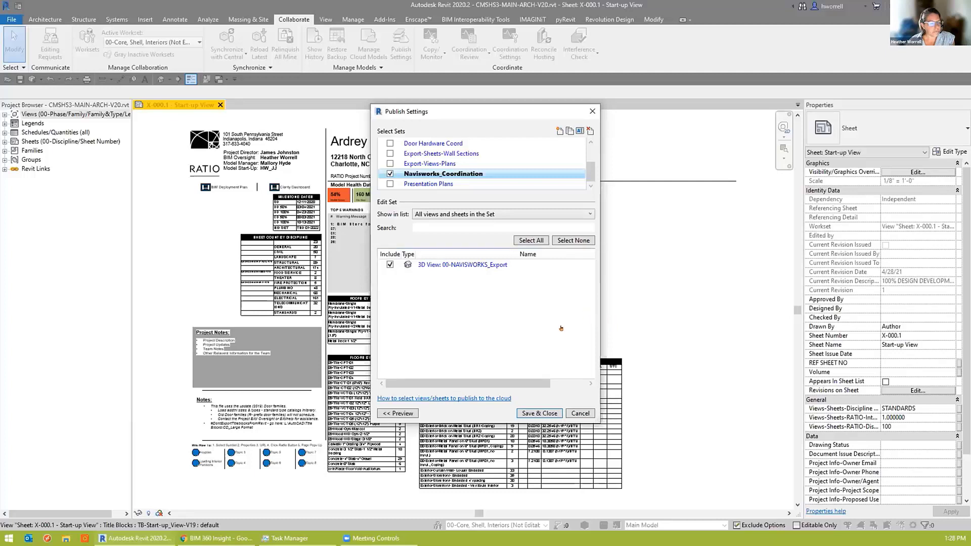
click(581, 414)
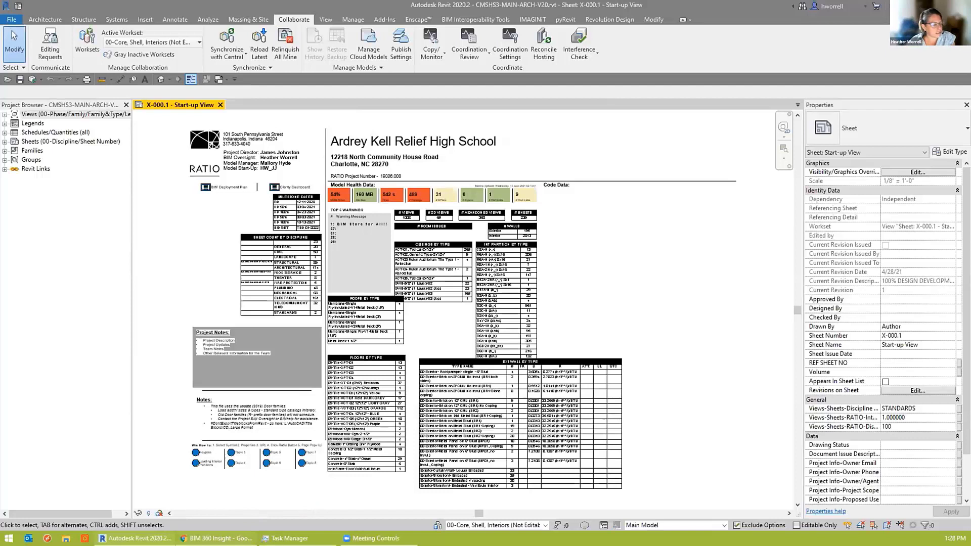
Bring up the CMS High School 3 dashboard in a resized Chrome window and list the project modules.
click(216, 538)
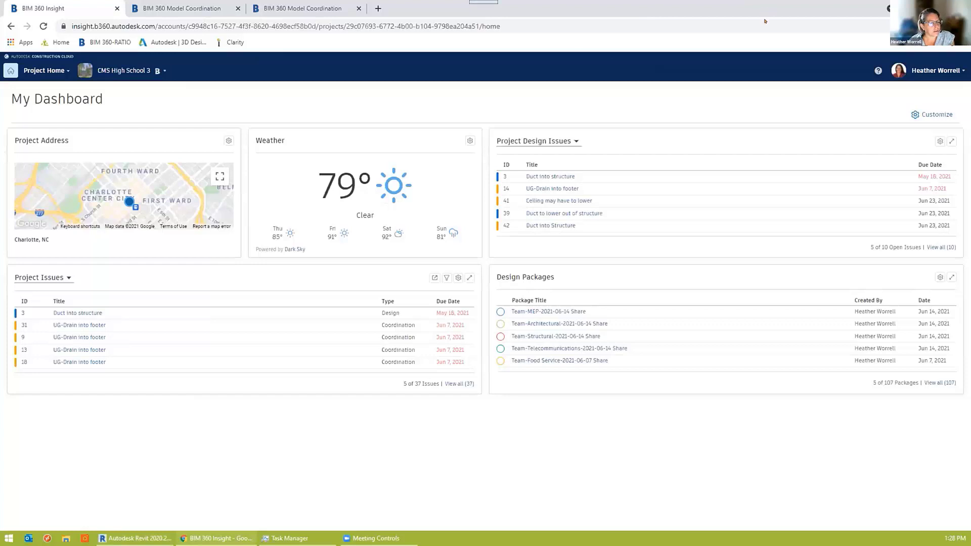
key(super+Down)
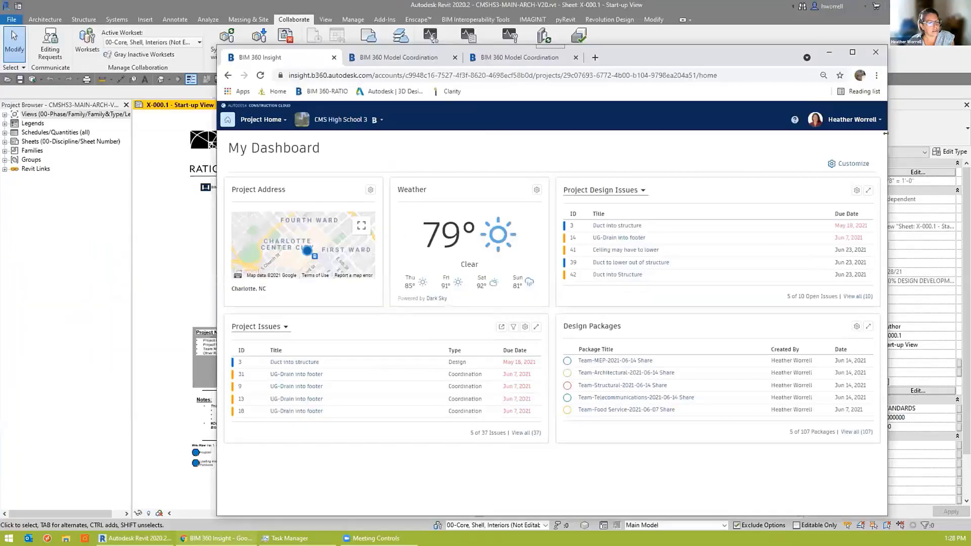
drag(884, 133, 968, 133)
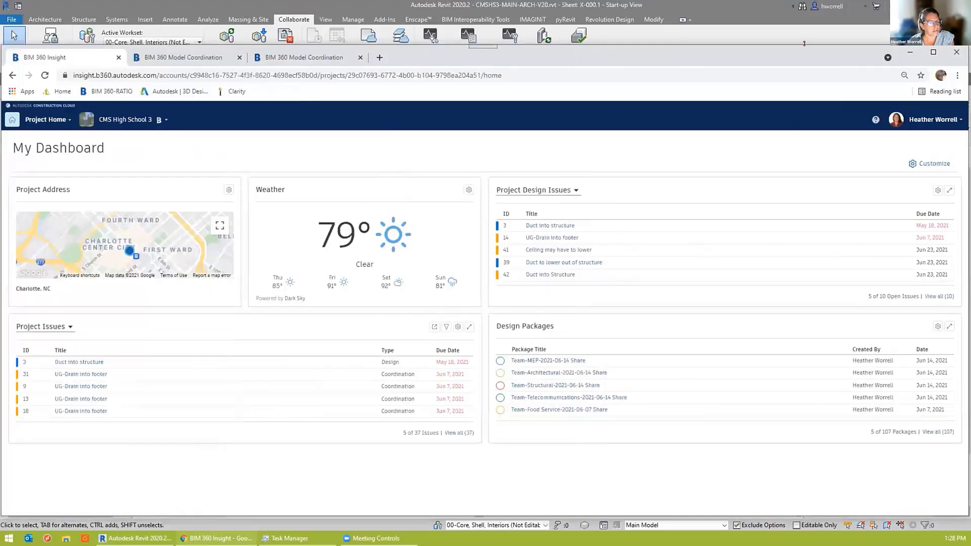
drag(804, 44, 804, 39)
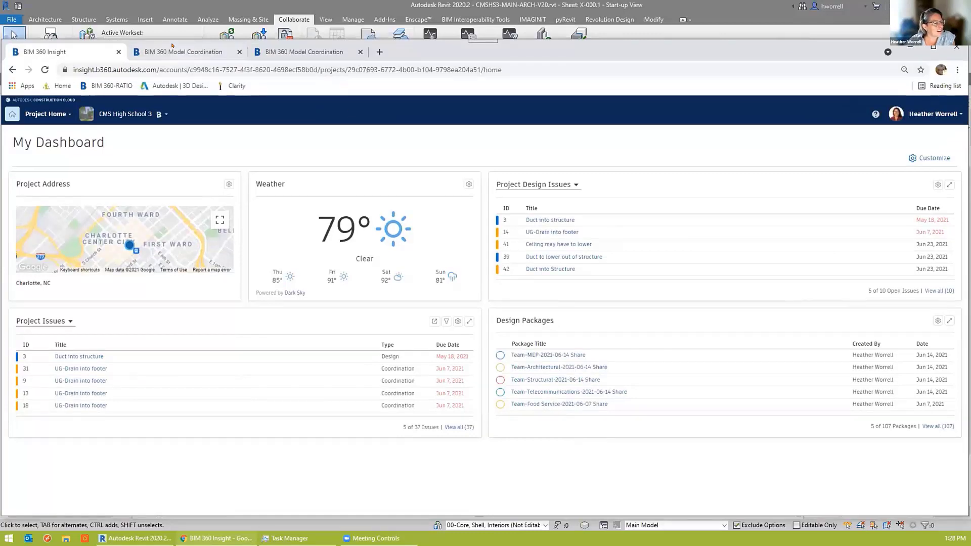
click(49, 114)
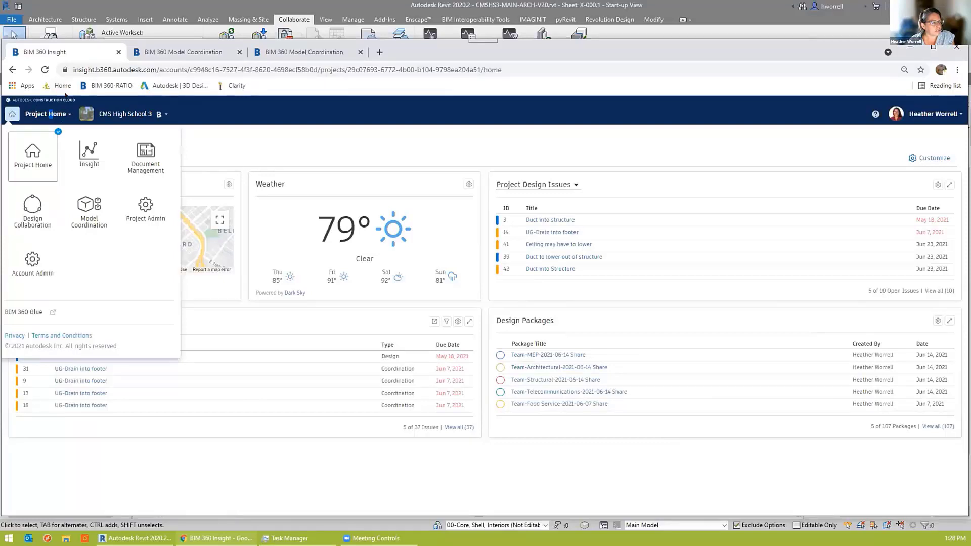
Load the five CMSHS3 coordination models in the 3D viewer and zoom in on the building.
click(175, 53)
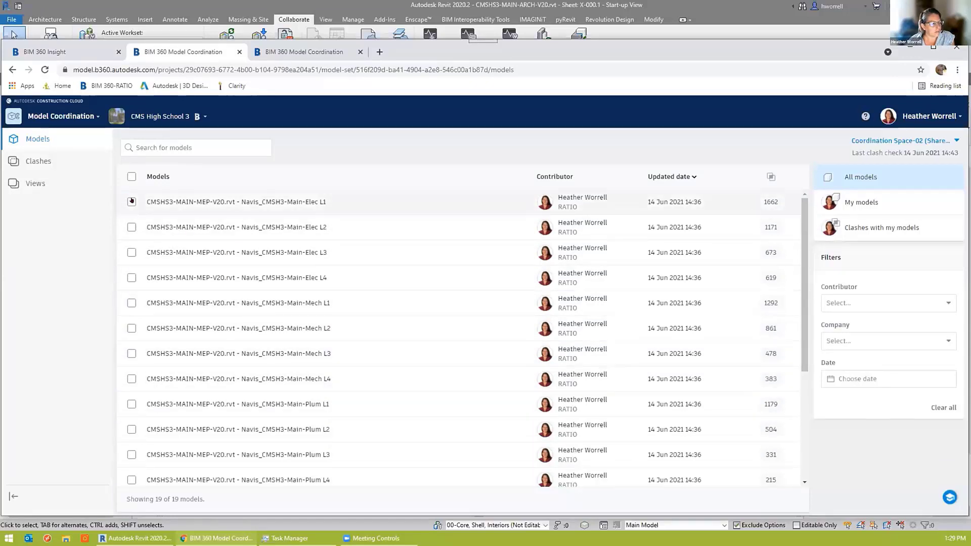
click(288, 54)
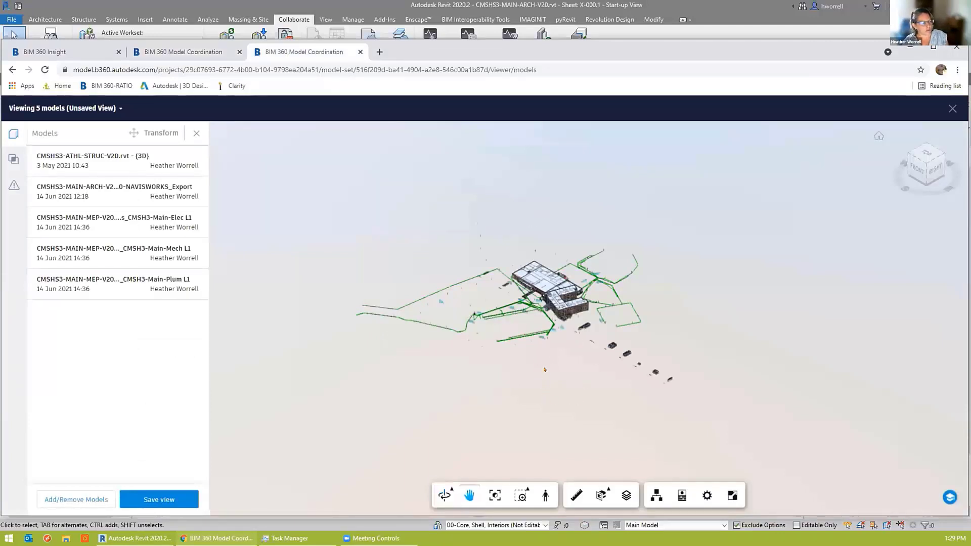
scroll(555, 309, up, 6)
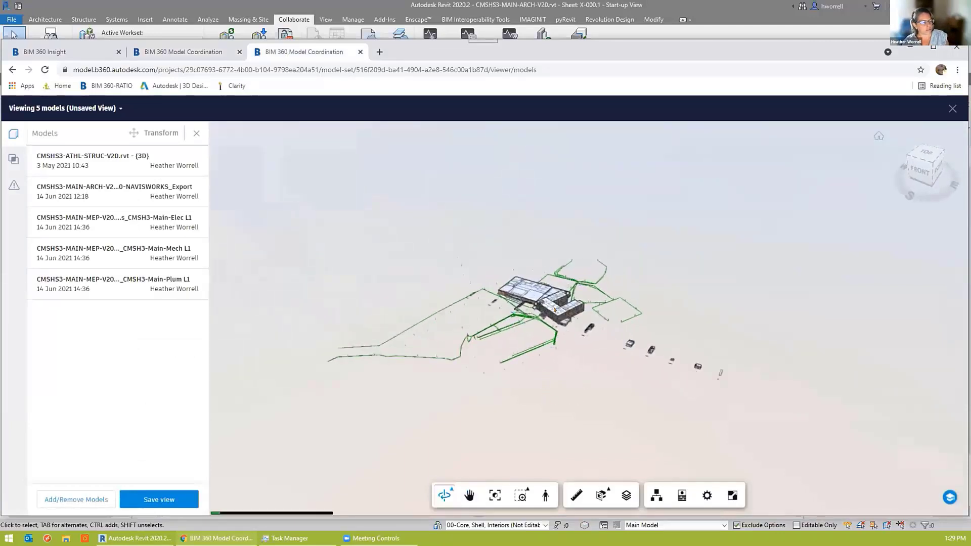
scroll(554, 309, up, 5)
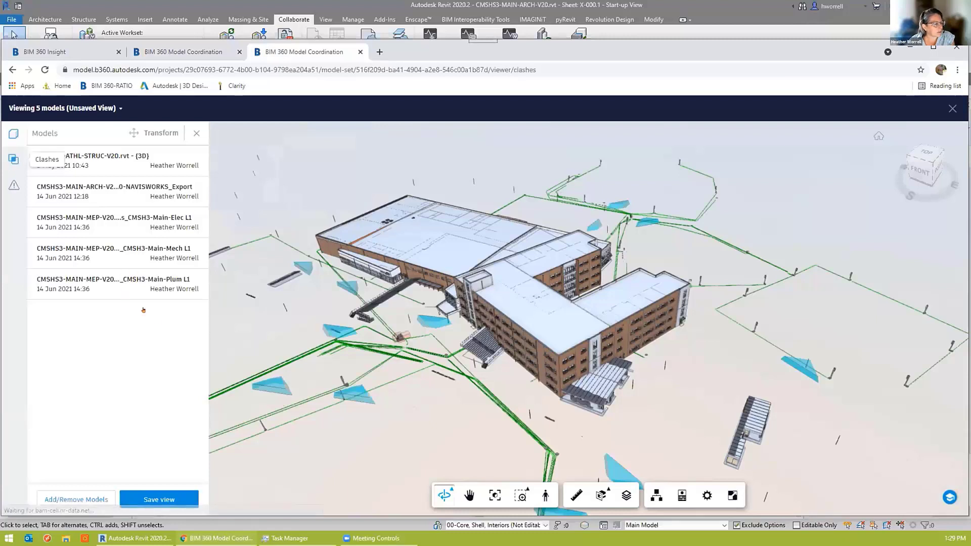
Open the clash review, orbit the model, and group the 2017 MEP Elec L1 clashes by Type Name.
click(14, 158)
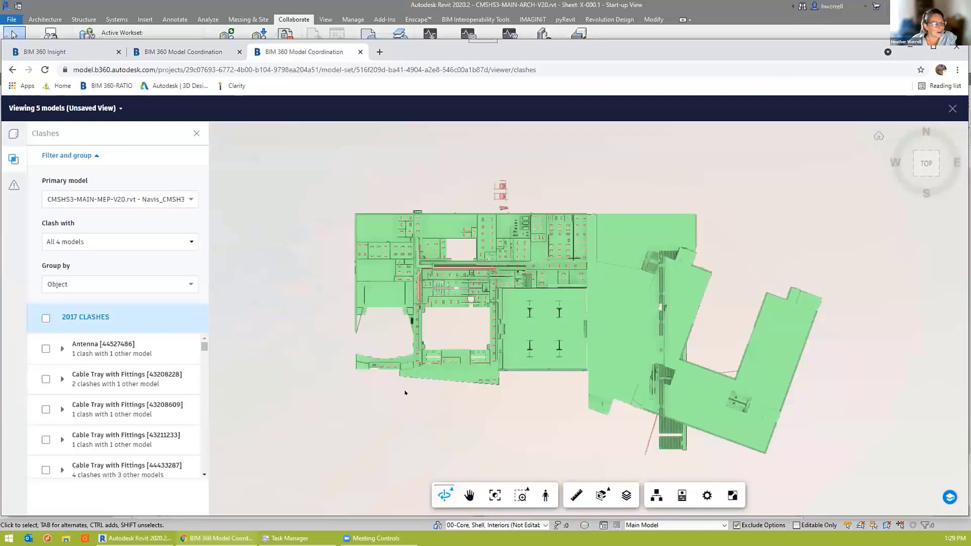
click(469, 495)
drag(513, 385, 697, 382)
drag(770, 403, 470, 407)
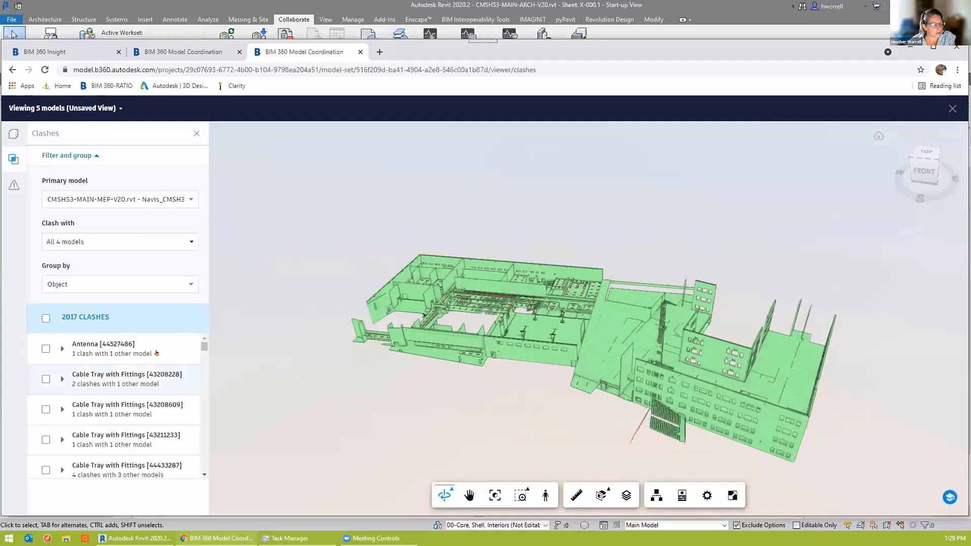
click(135, 285)
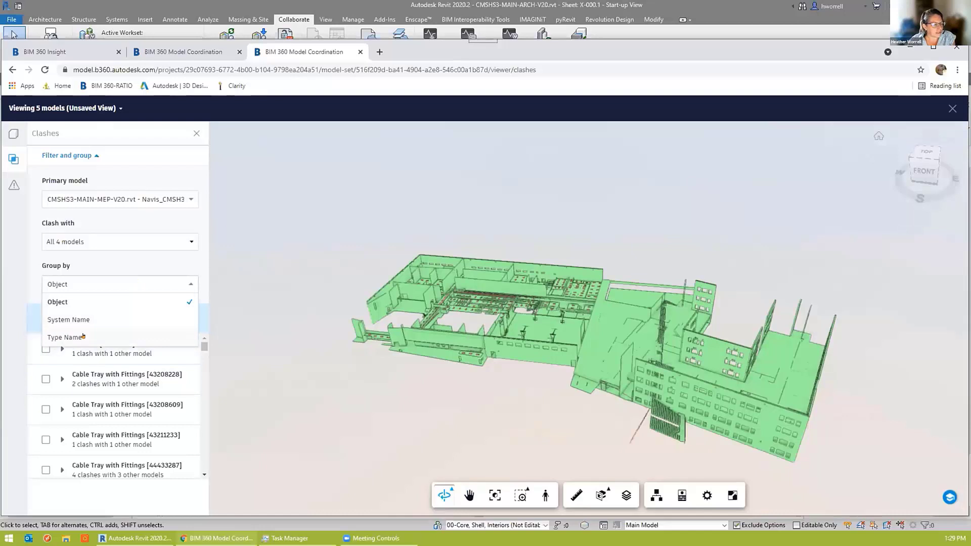
click(84, 338)
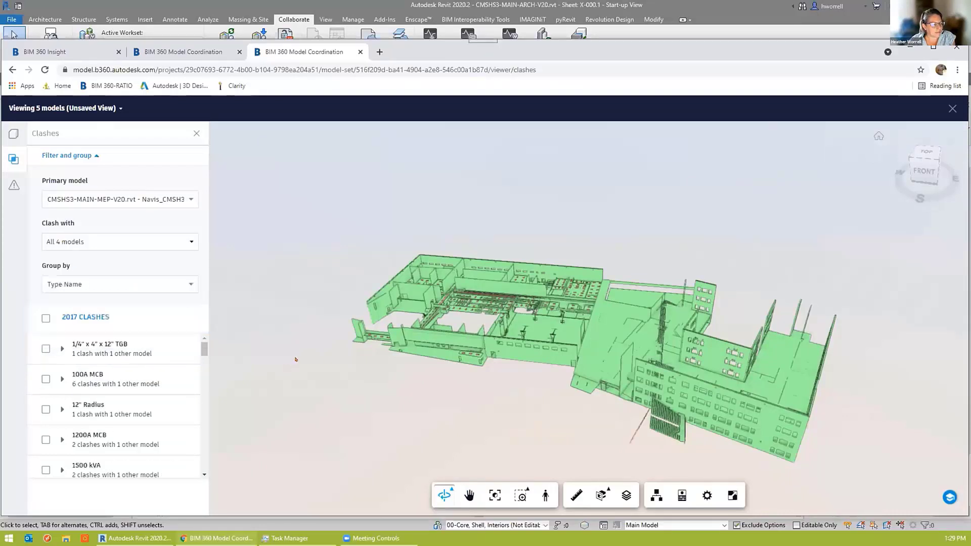
click(156, 198)
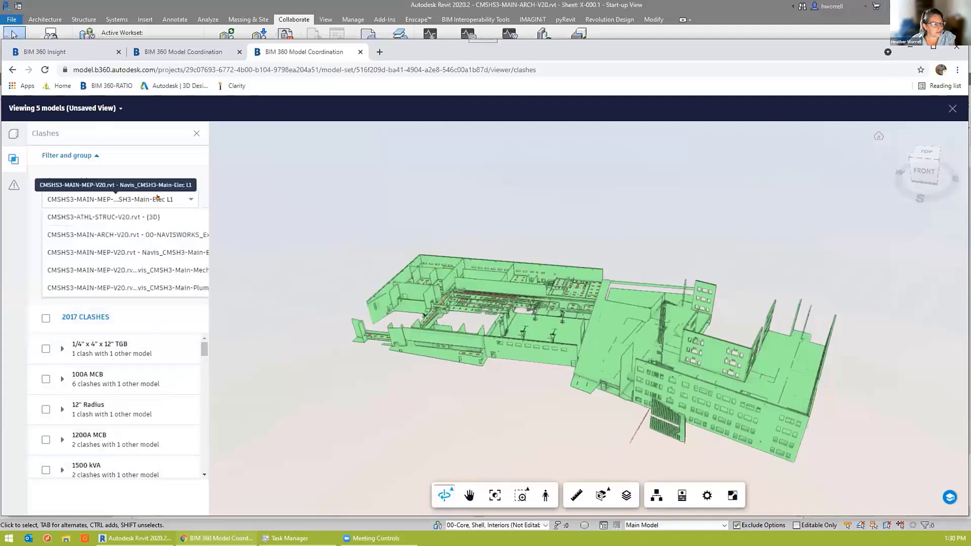
Make the architectural NAVISWORKS_Export model the primary model for the clash review.
click(164, 234)
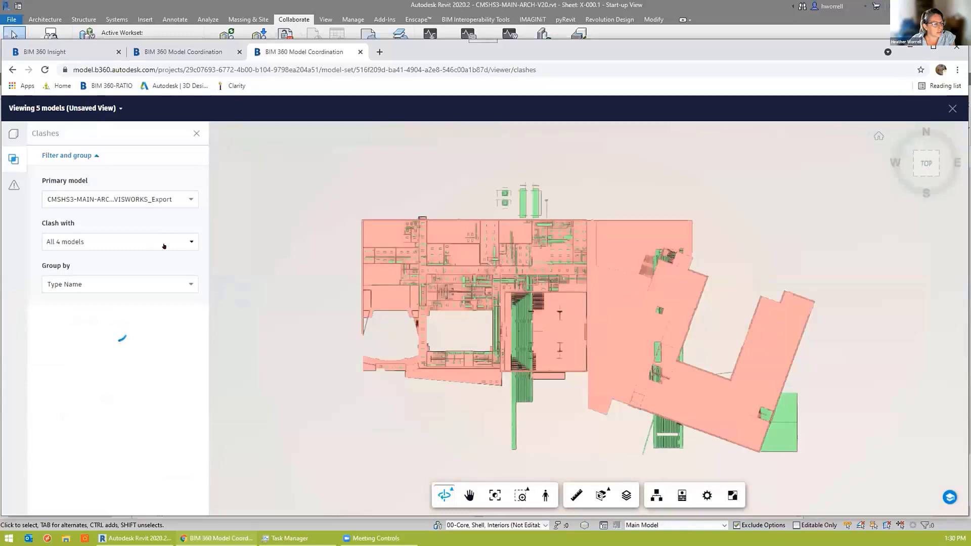
click(164, 243)
click(352, 345)
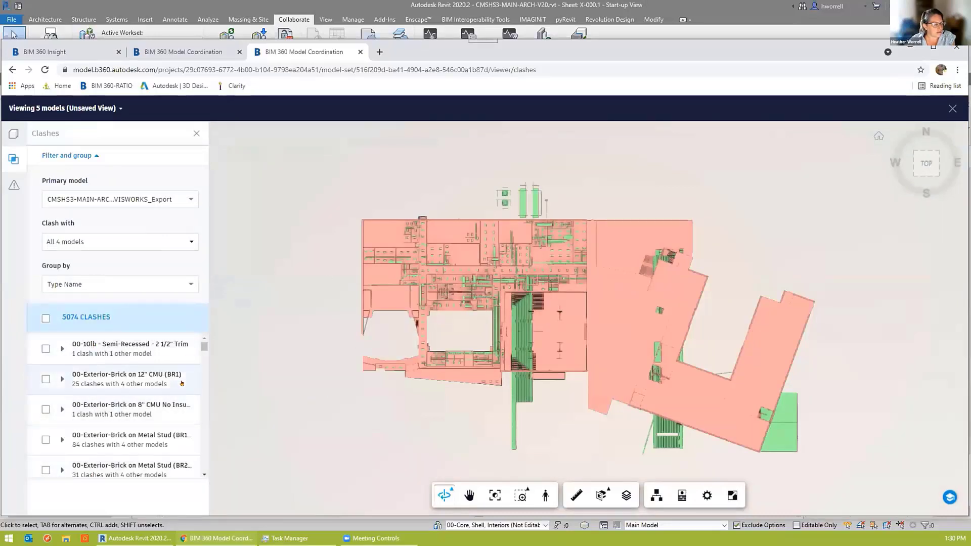
drag(204, 347, 205, 379)
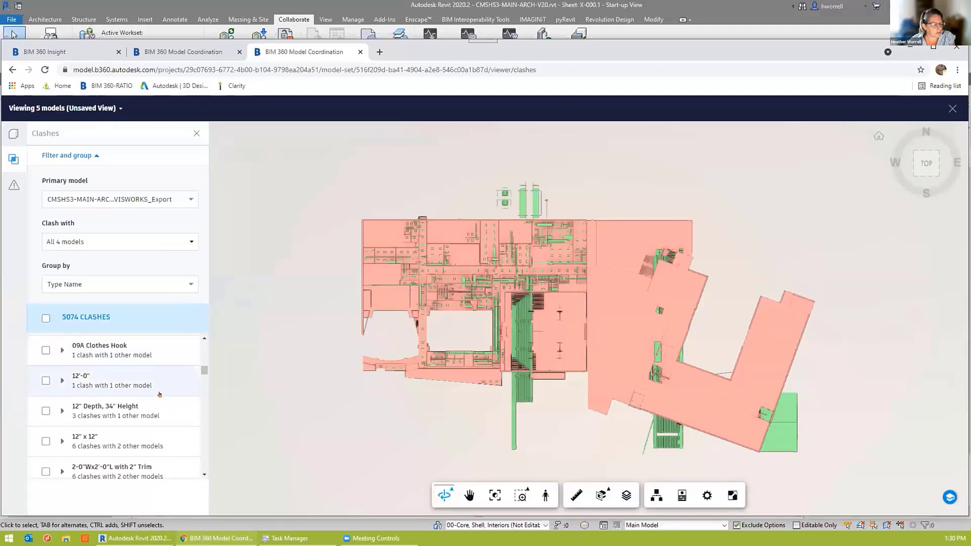
drag(204, 370, 204, 381)
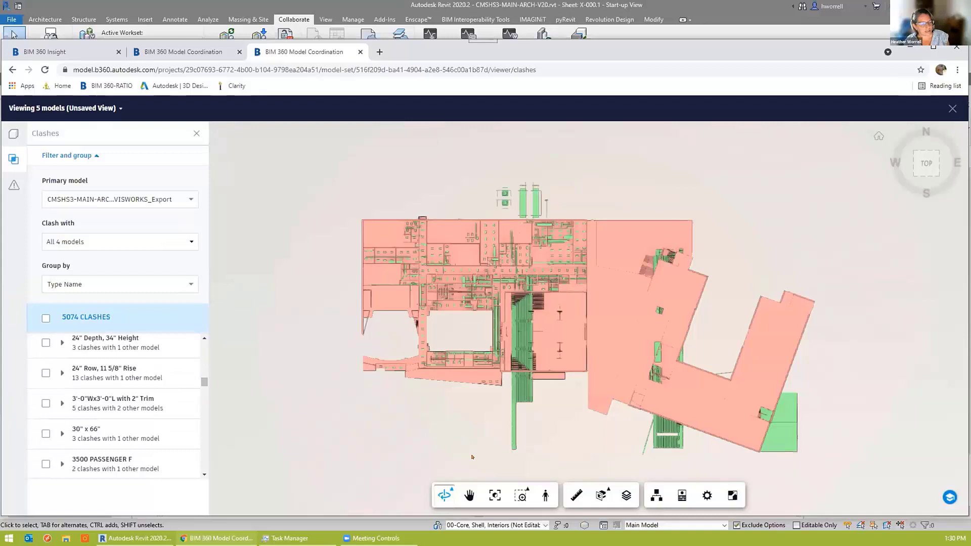
Orbit, zoom and pan into the interior corridors to inspect the clashing services.
drag(462, 449, 820, 418)
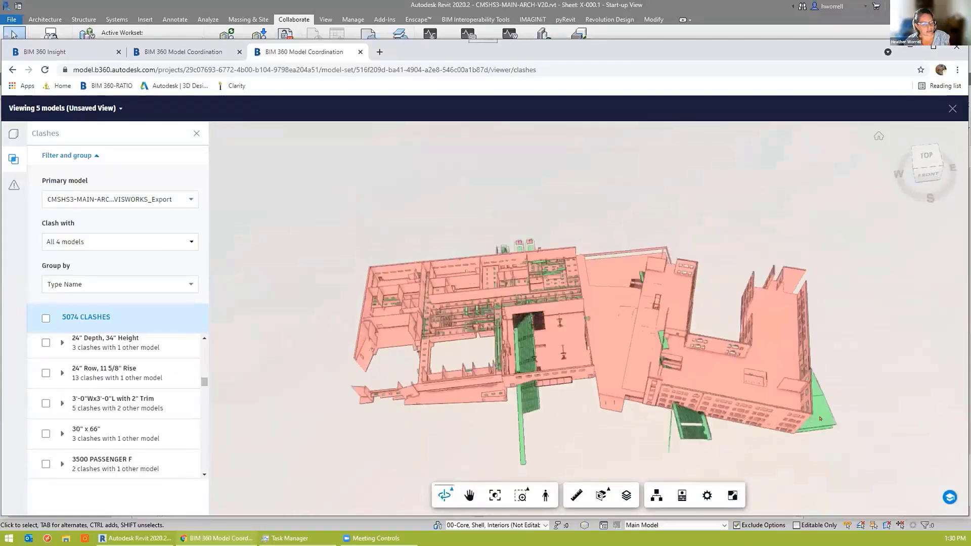
drag(480, 417, 602, 427)
scroll(424, 376, up, 6)
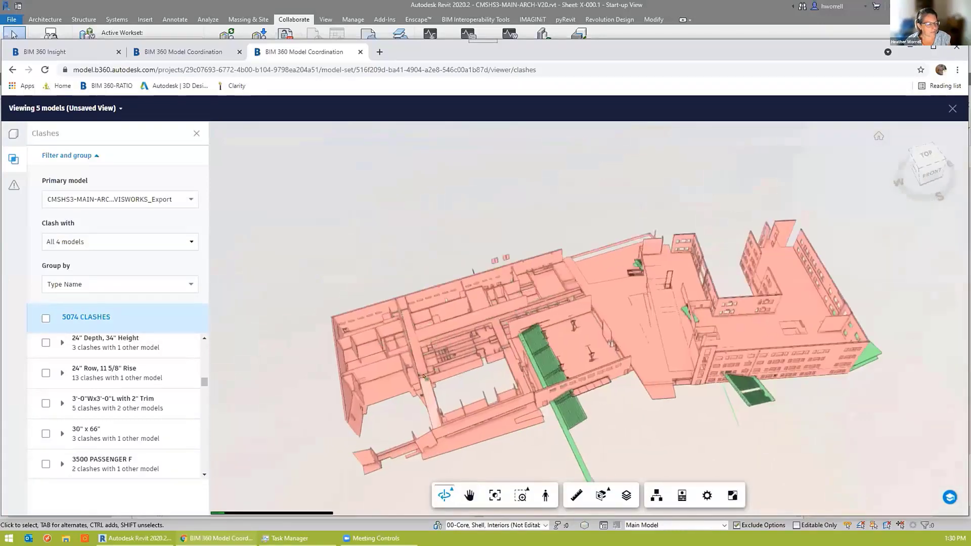
scroll(617, 369, up, 8)
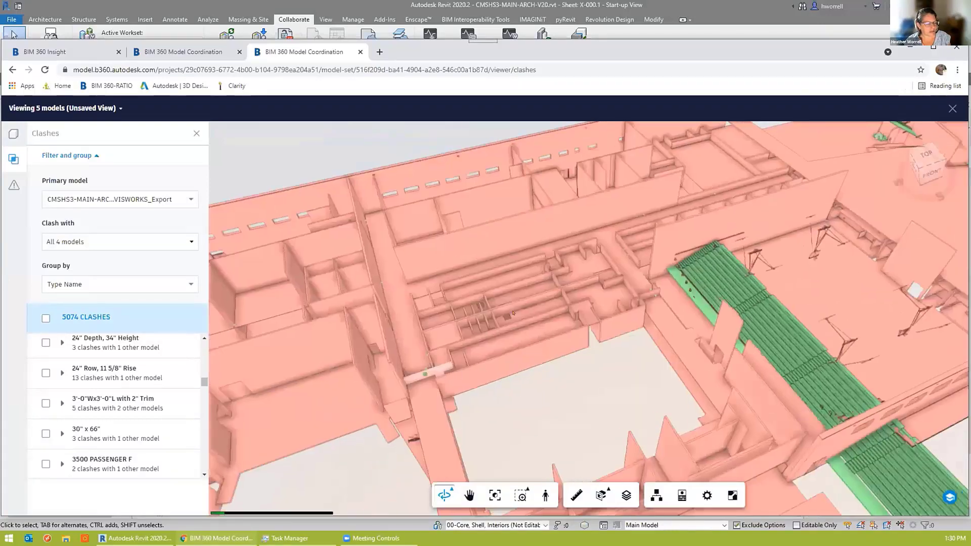
scroll(617, 370, up, 2)
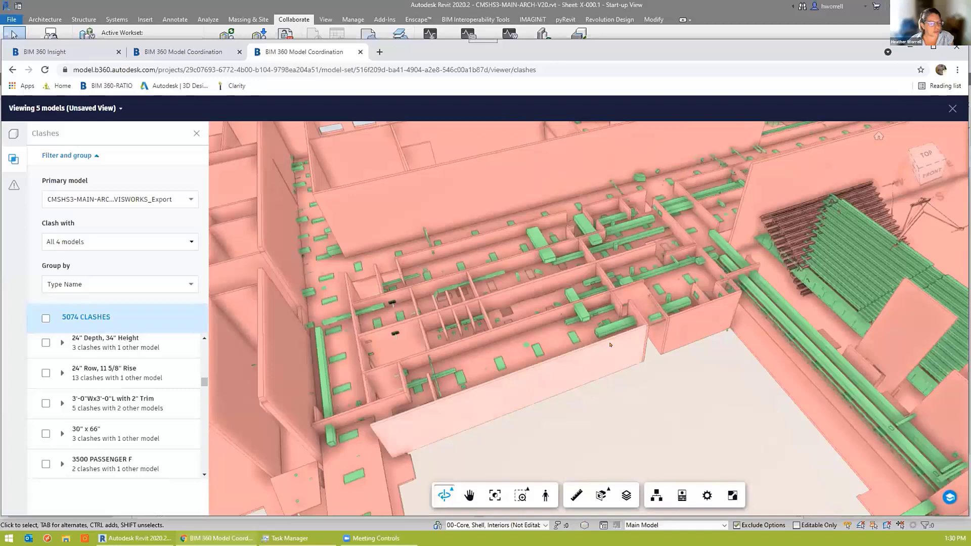
click(469, 495)
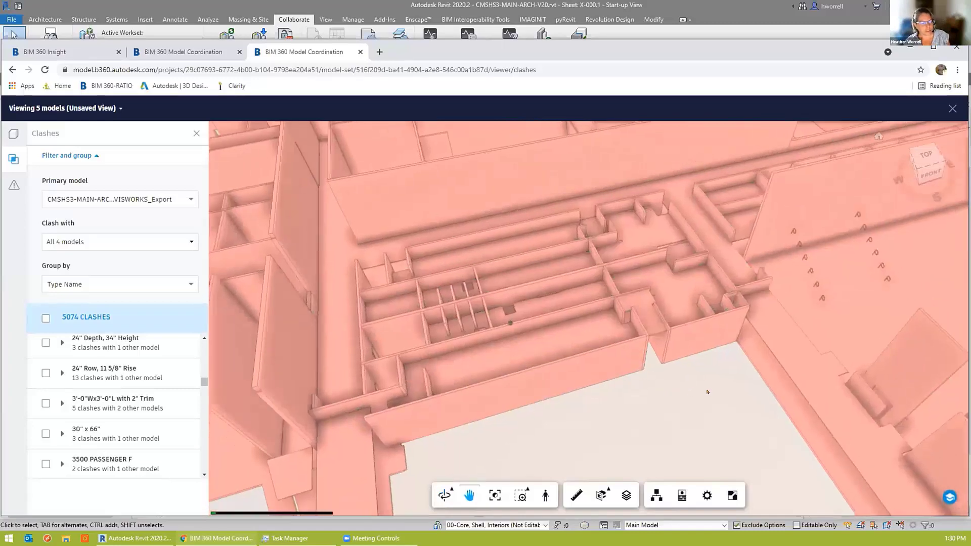
key(Escape)
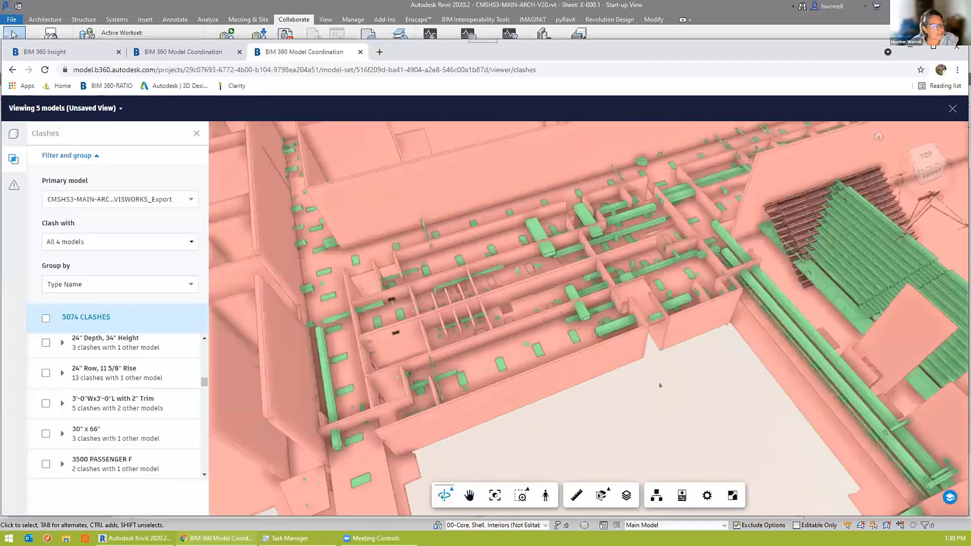
drag(486, 247, 595, 336)
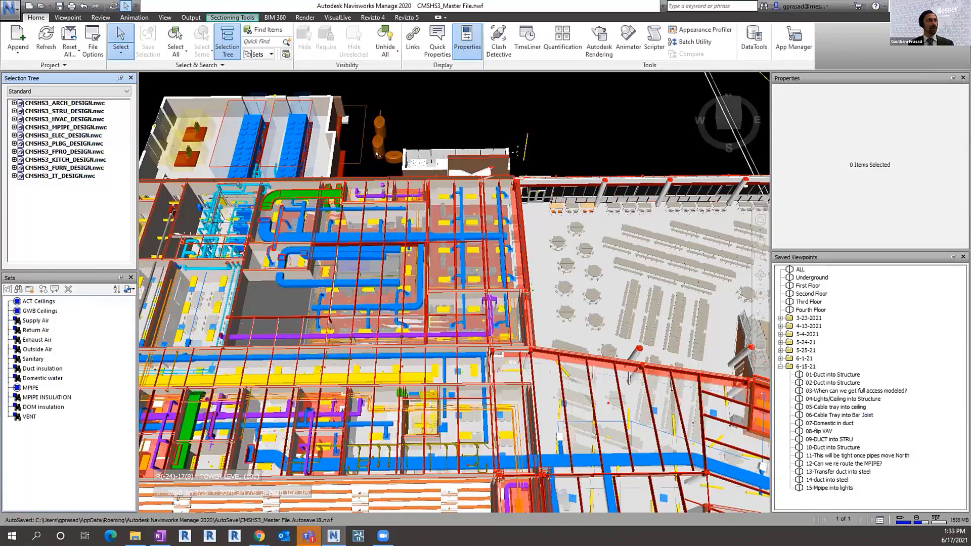
Orbit around the cafeteria area in Navisworks, then return to the BIM 360 viewer in Chrome.
shift+middle_drag(401, 337, 352, 329)
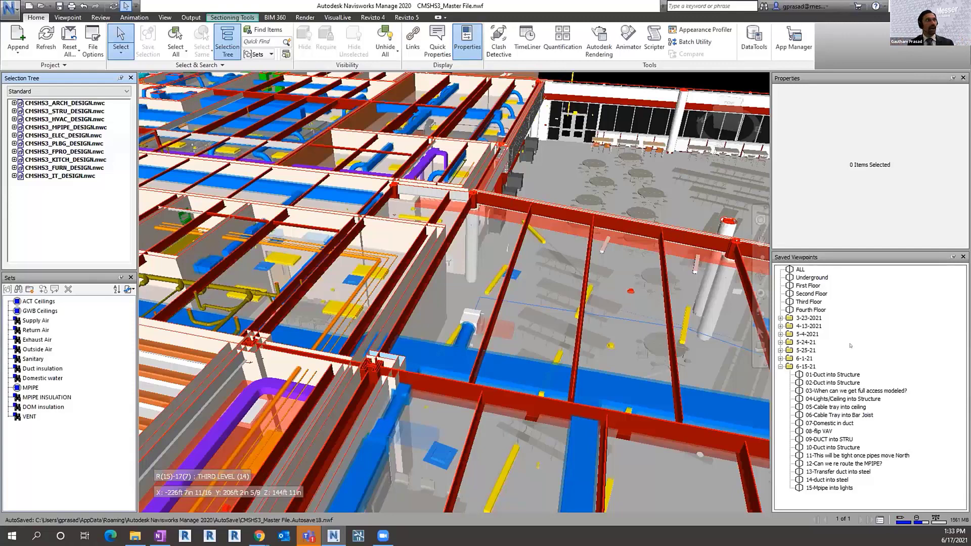
scroll(327, 216, up, 5)
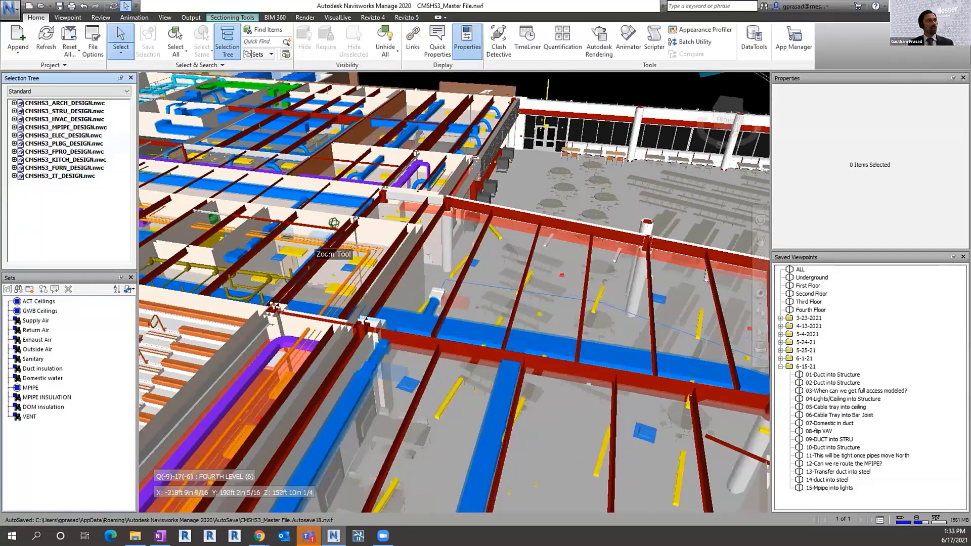
scroll(334, 222, down, 6)
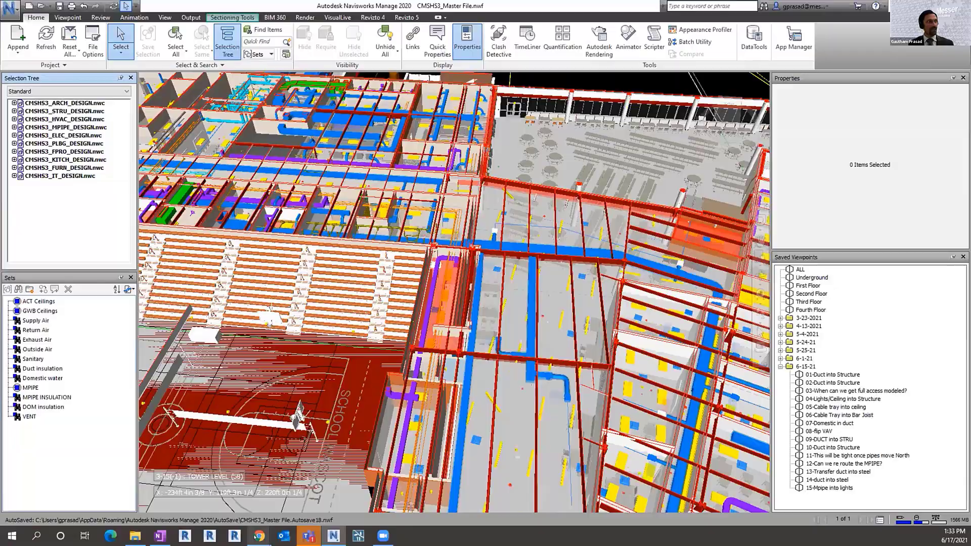
mouse_move(259, 535)
click(310, 485)
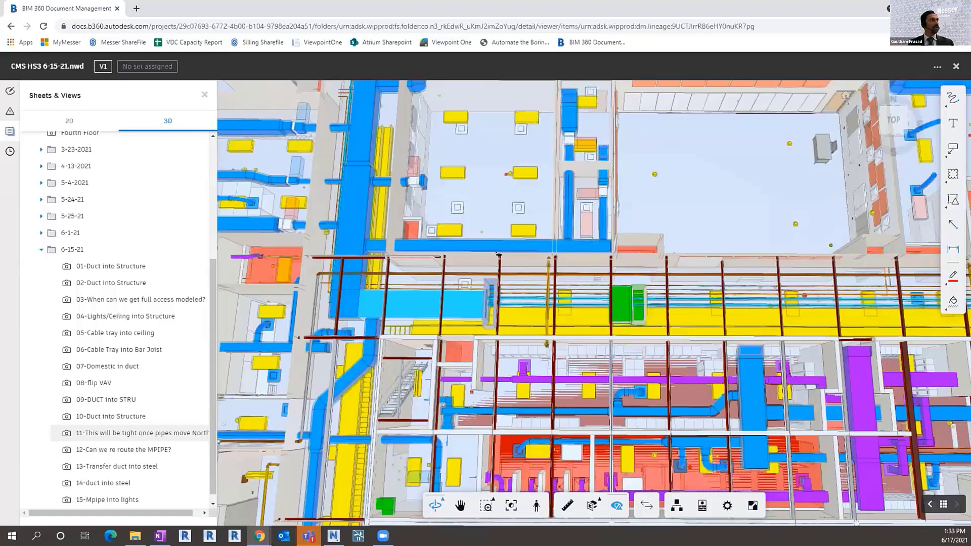
Go back to the Navisworks folder and reopen CMS HS3 6-15-21.nwd in the viewer.
click(956, 67)
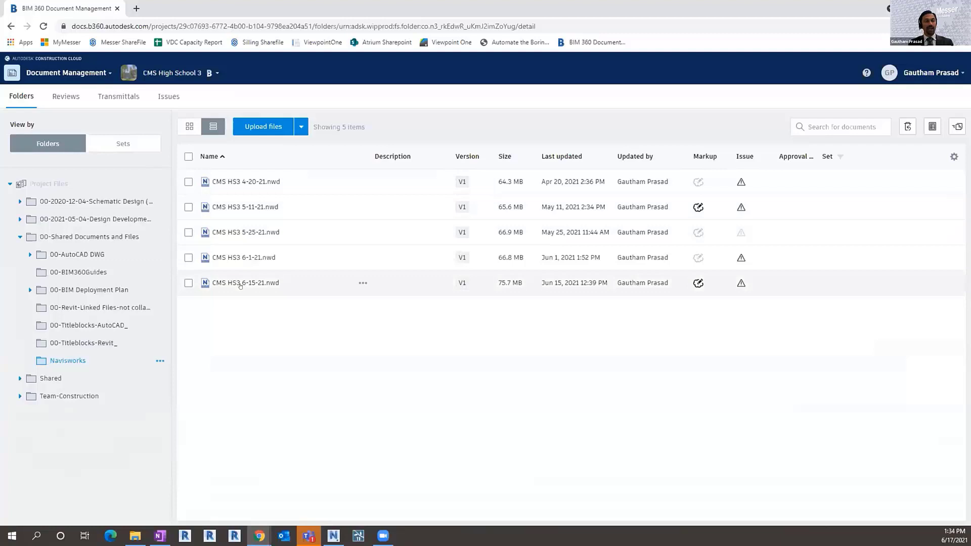
click(241, 284)
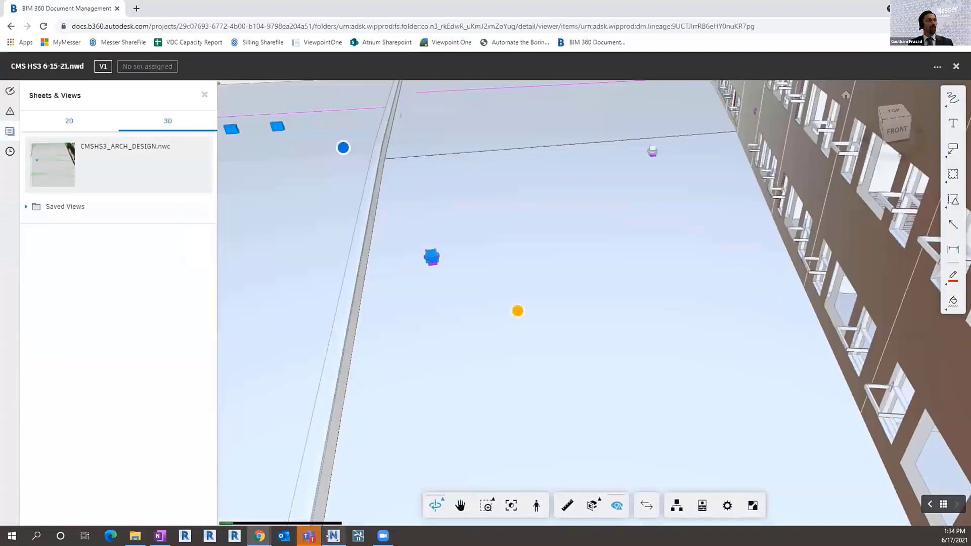
key(alt+Tab)
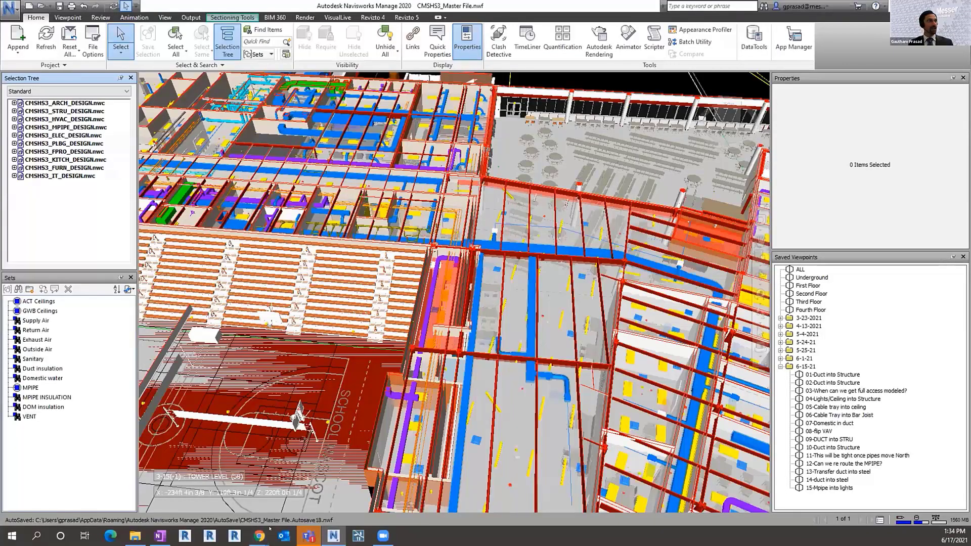
click(270, 528)
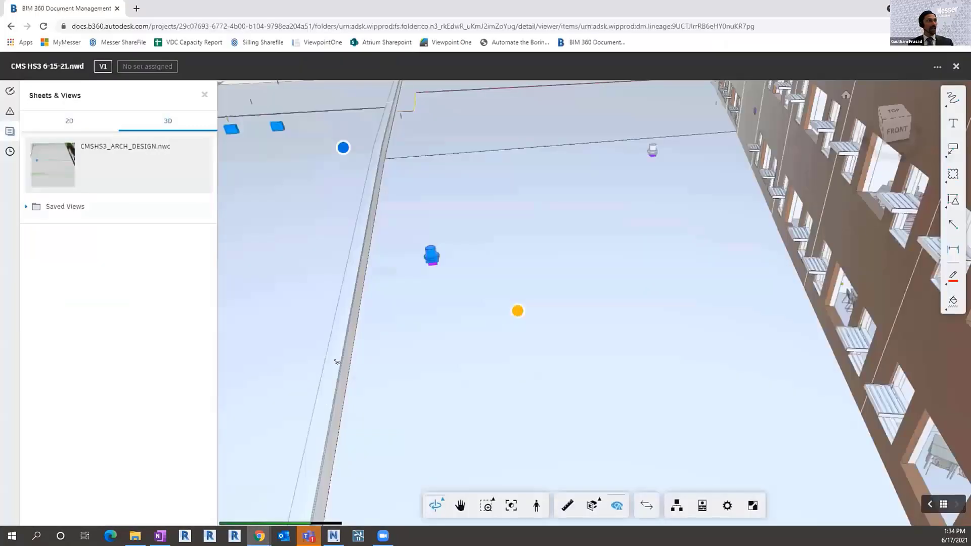
Expand Saved Views > 6-15-21 and load '11-This will be tight once pipes move North'.
click(26, 206)
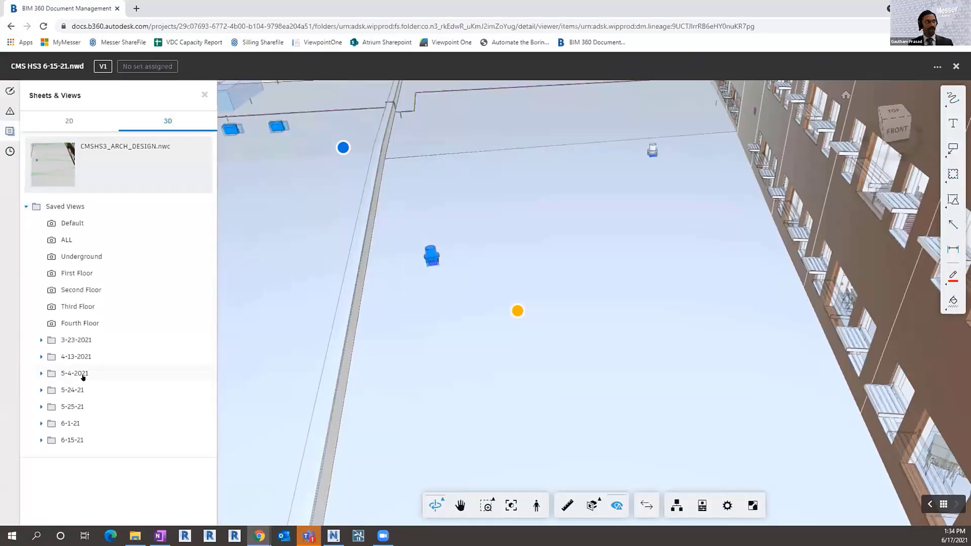
click(37, 440)
scroll(59, 416, down, 4)
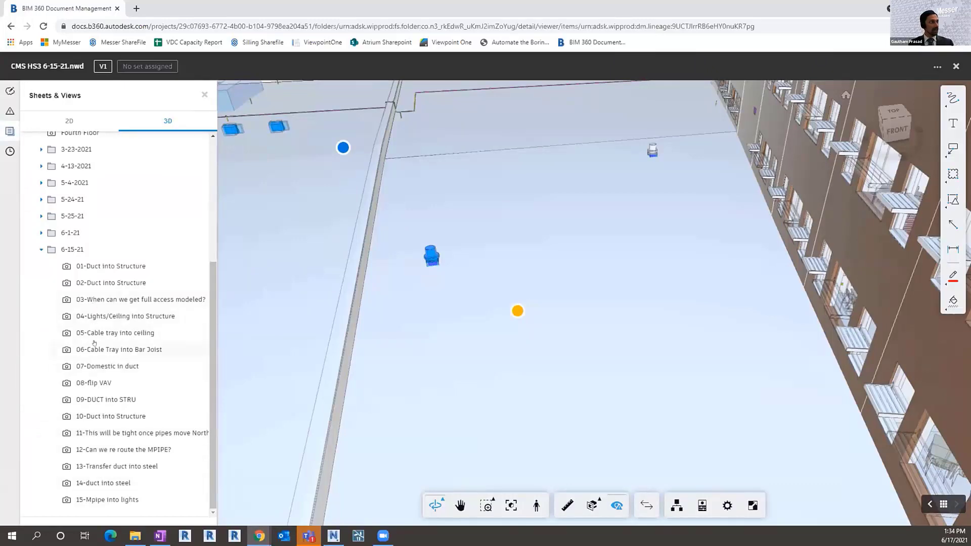
click(92, 434)
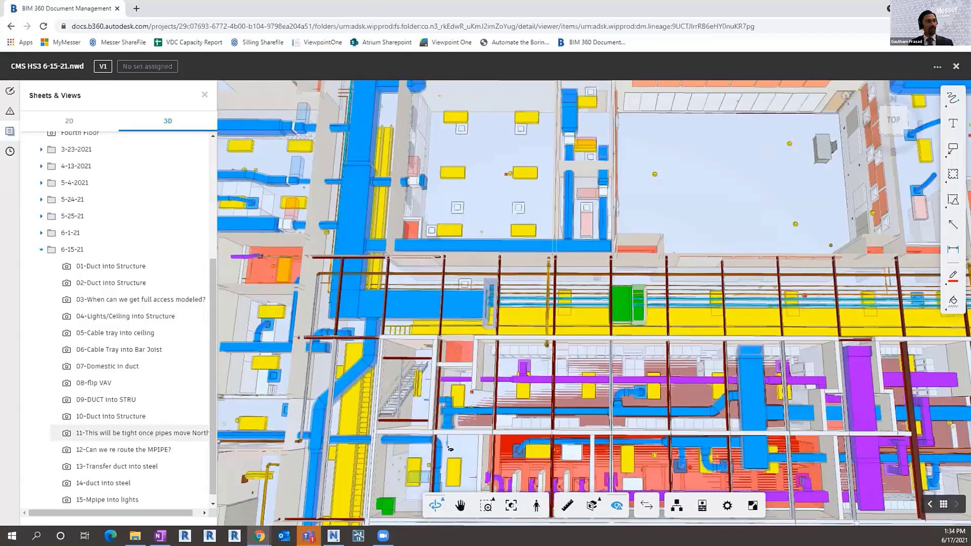
mouse_move(333, 535)
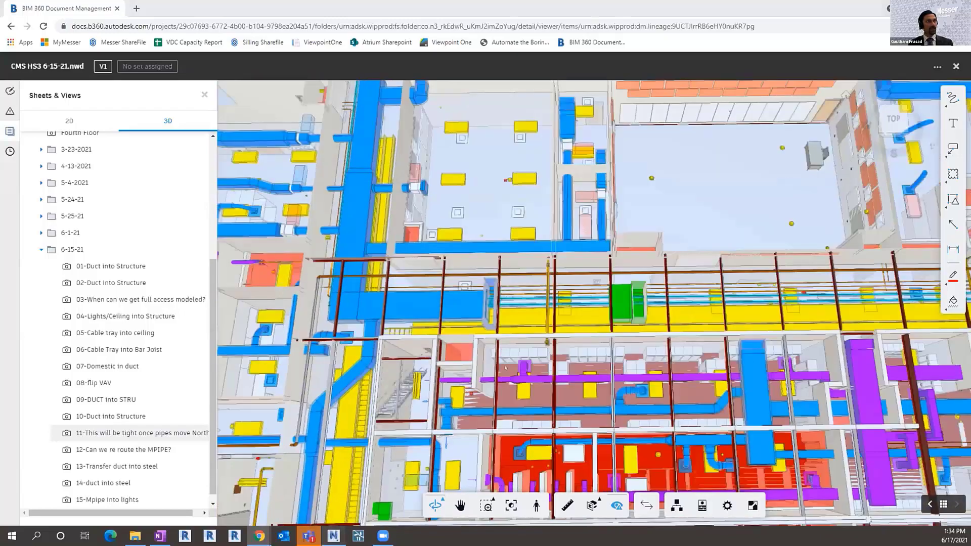
key(alt+Tab)
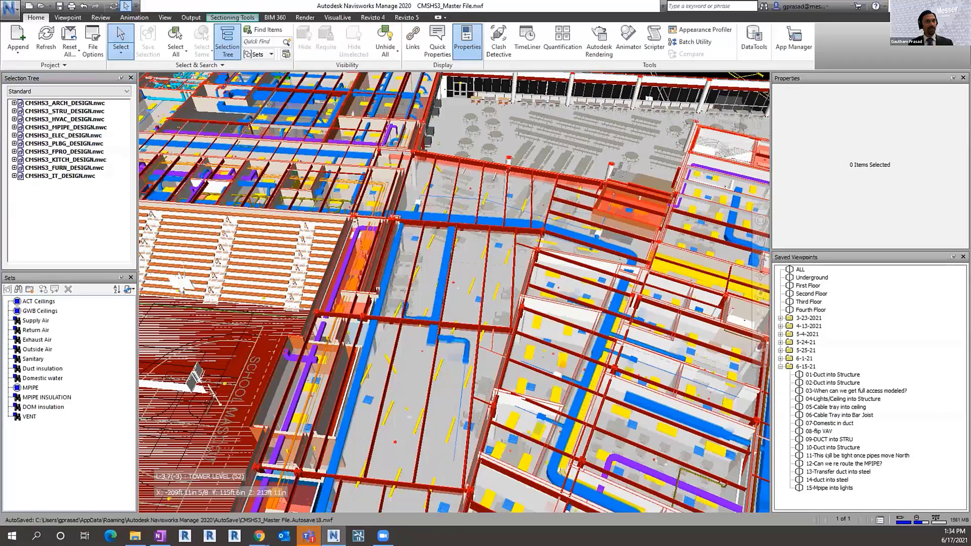
click(827, 456)
shift+middle_drag(402, 311, 405, 288)
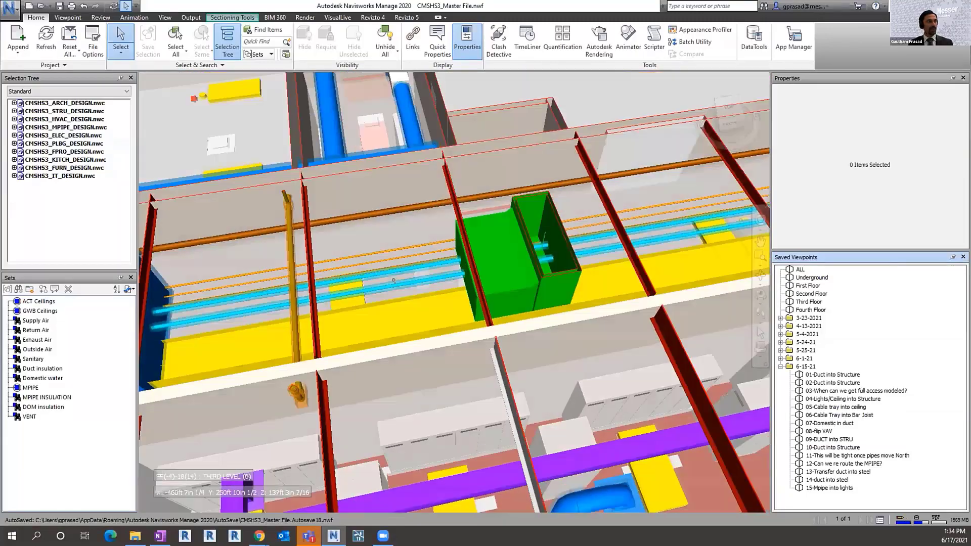
scroll(392, 287, down, 5)
scroll(514, 262, up, 4)
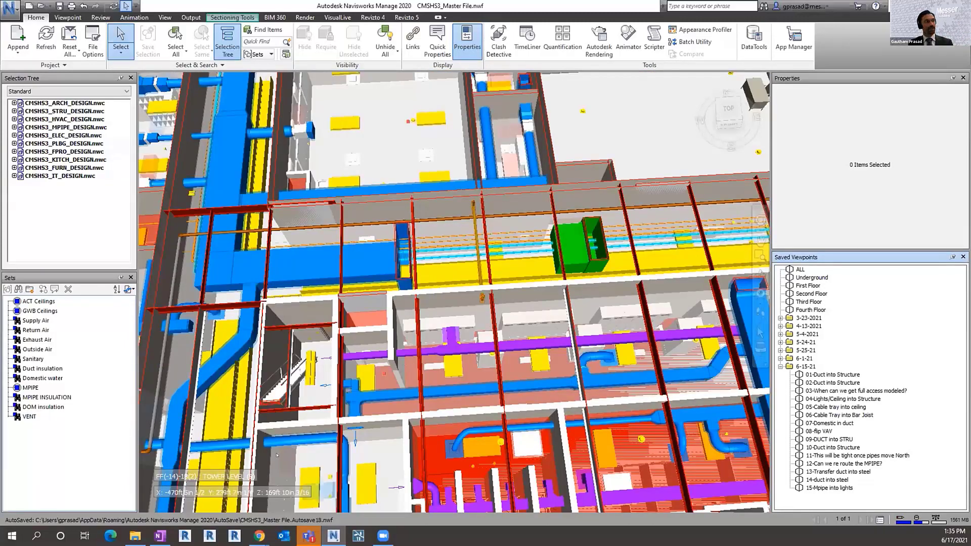
Reselect saved view 11 and pin a new issue on the tray beside the green box.
mouse_move(260, 535)
click(309, 493)
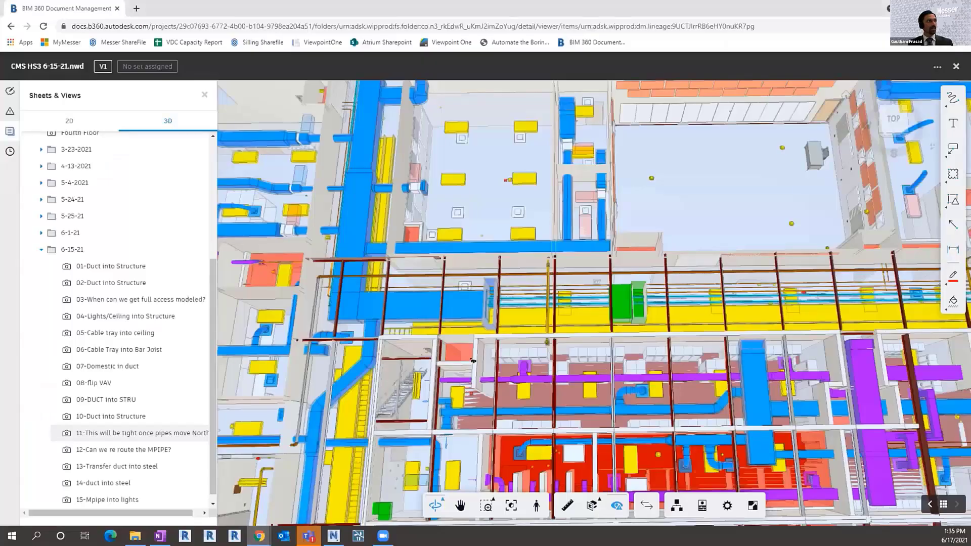
click(109, 433)
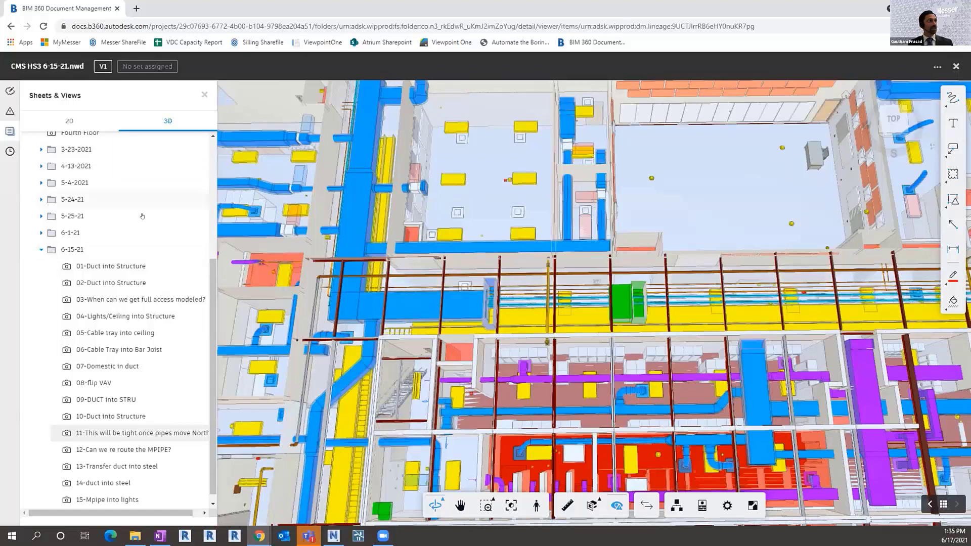
click(8, 111)
click(118, 520)
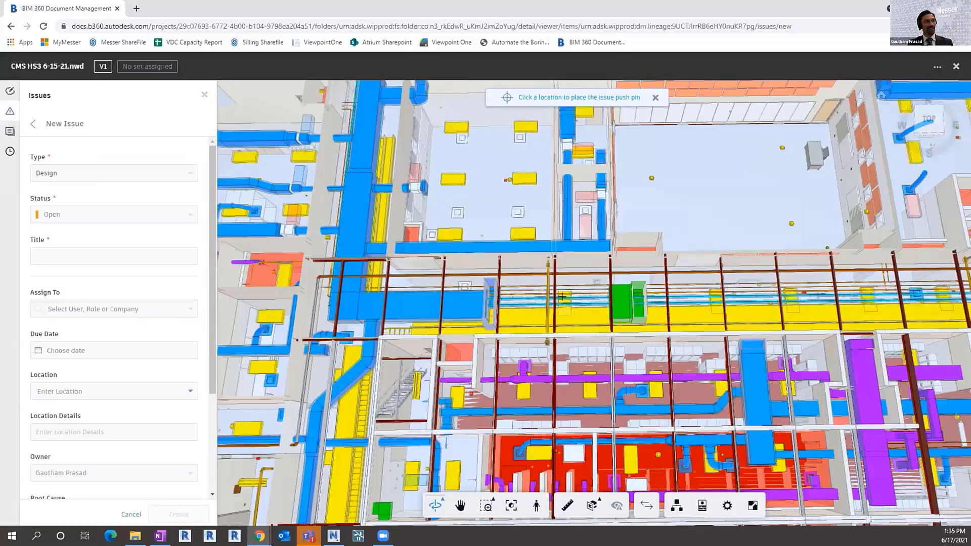
click(564, 299)
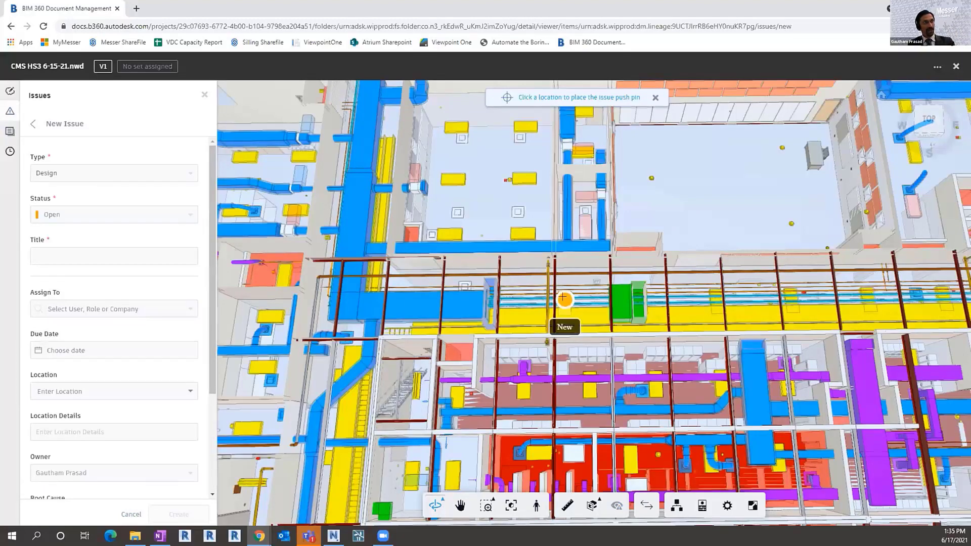
click(563, 299)
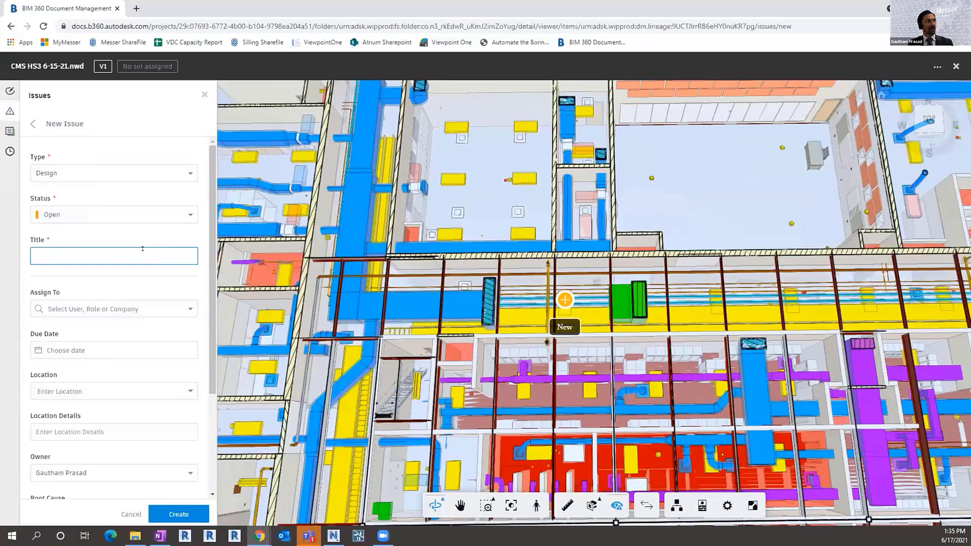
Title the issue 'test', assign it to the matching team member, and create it.
text(test)
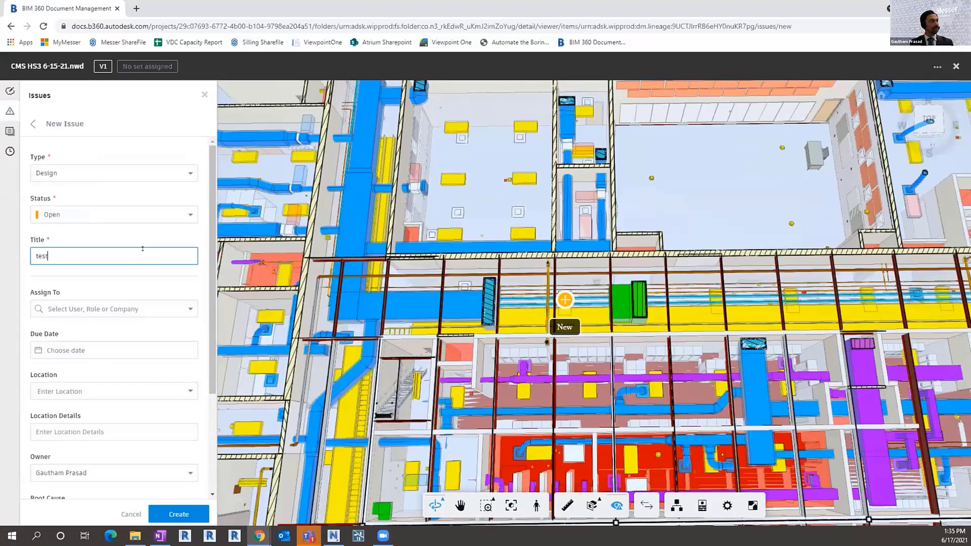
click(149, 308)
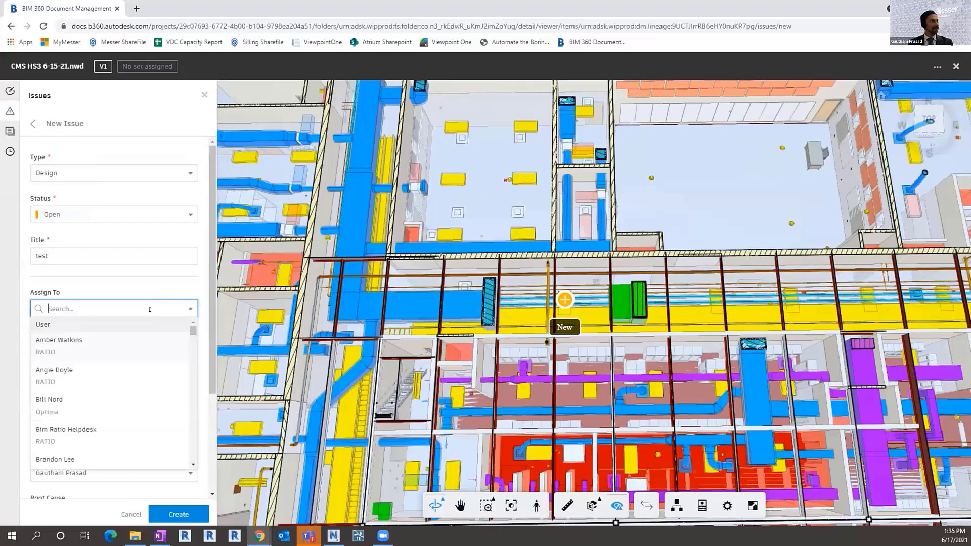
text(heath)
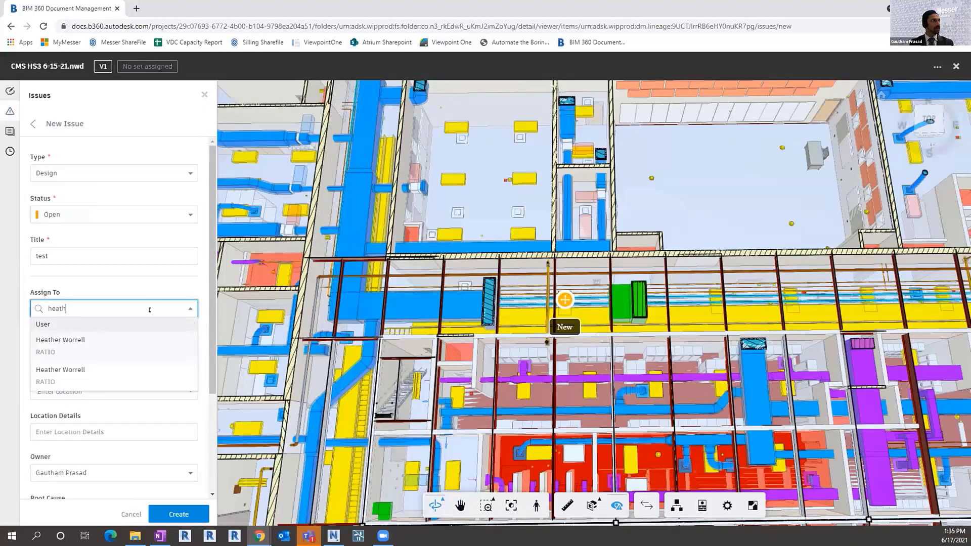
click(139, 339)
scroll(126, 329, down, 3)
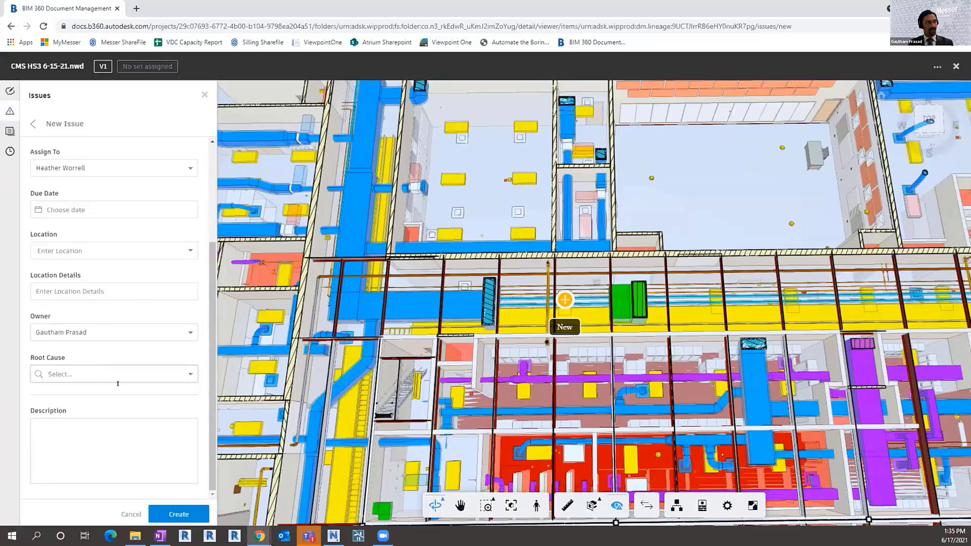
click(170, 514)
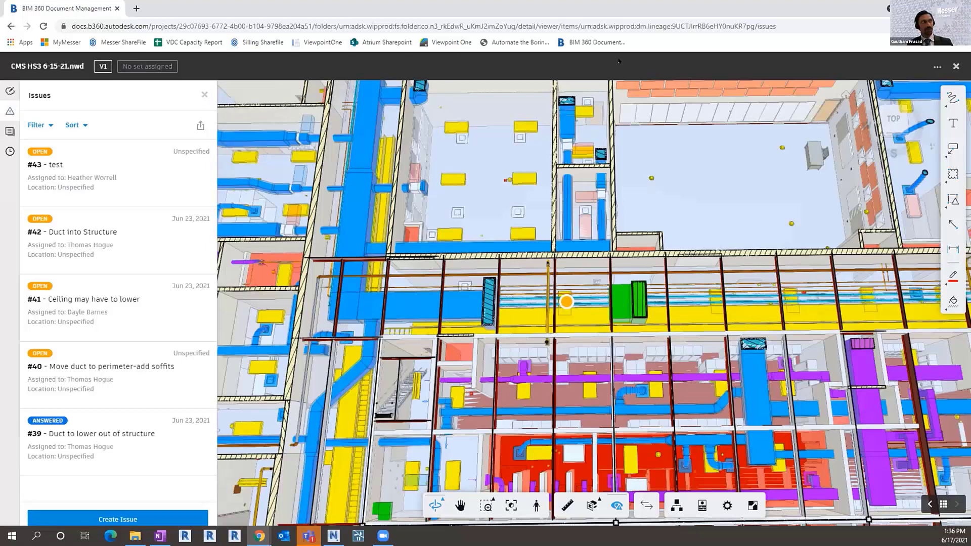
Open issue #40, check its Activity history, and return to its Details.
click(135, 384)
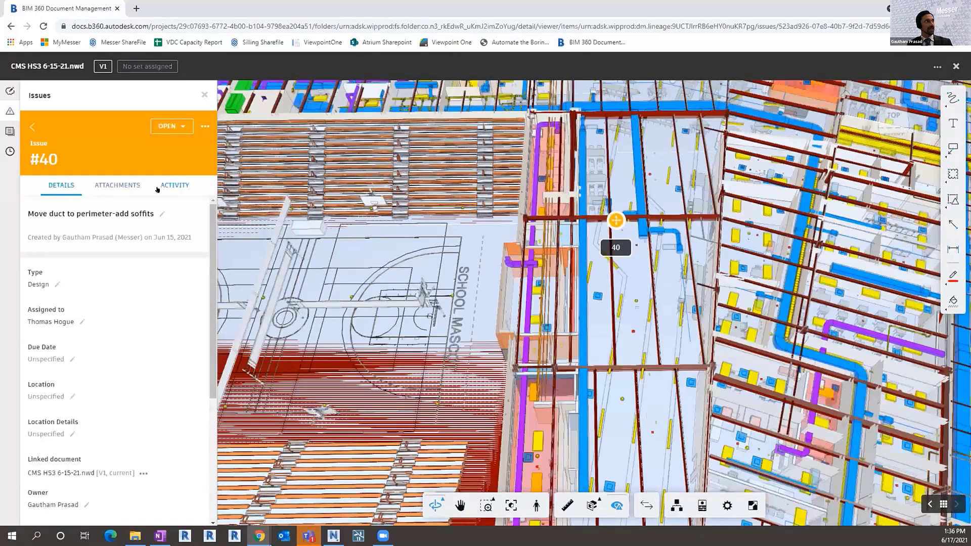
click(172, 185)
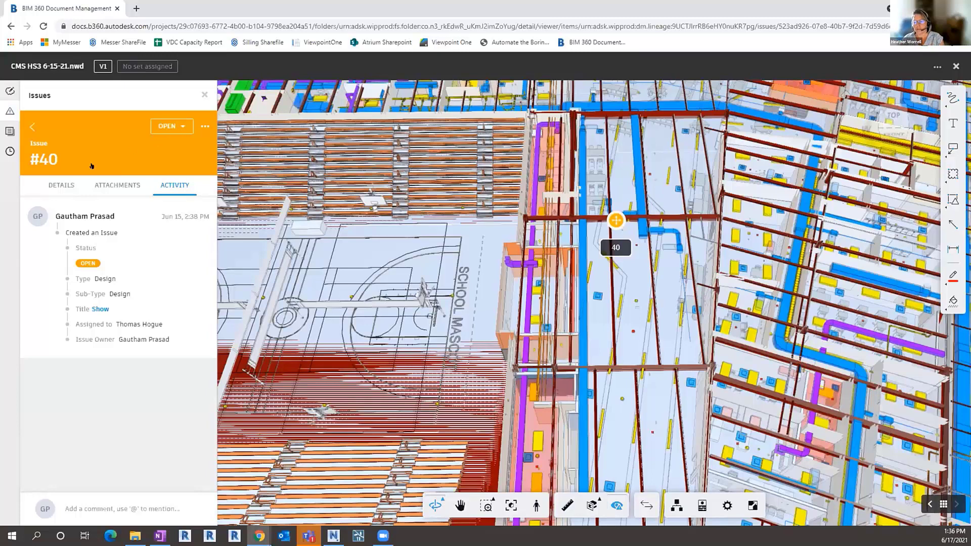
click(51, 187)
Show the 6-15-21 saved views and go to '12-Can we re route the MPIPE?'.
click(9, 131)
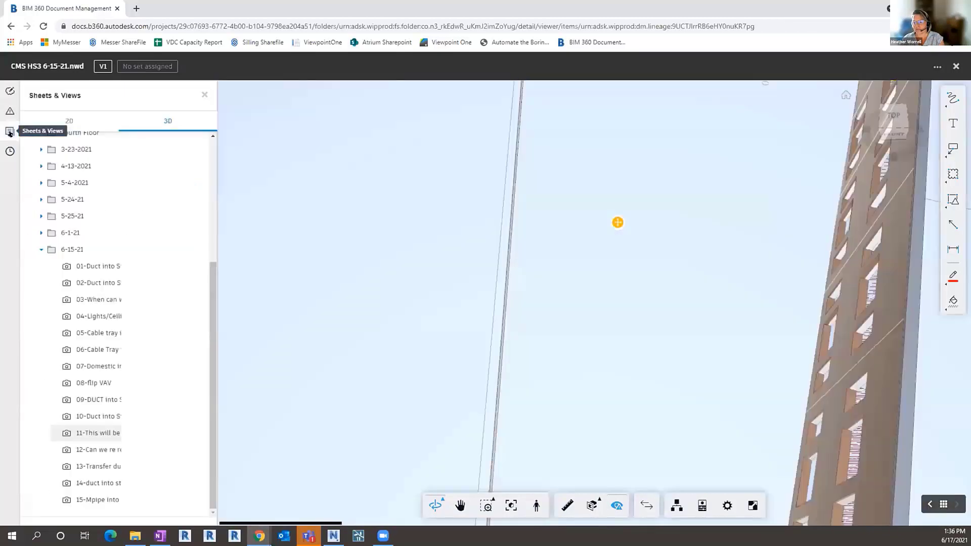
click(93, 454)
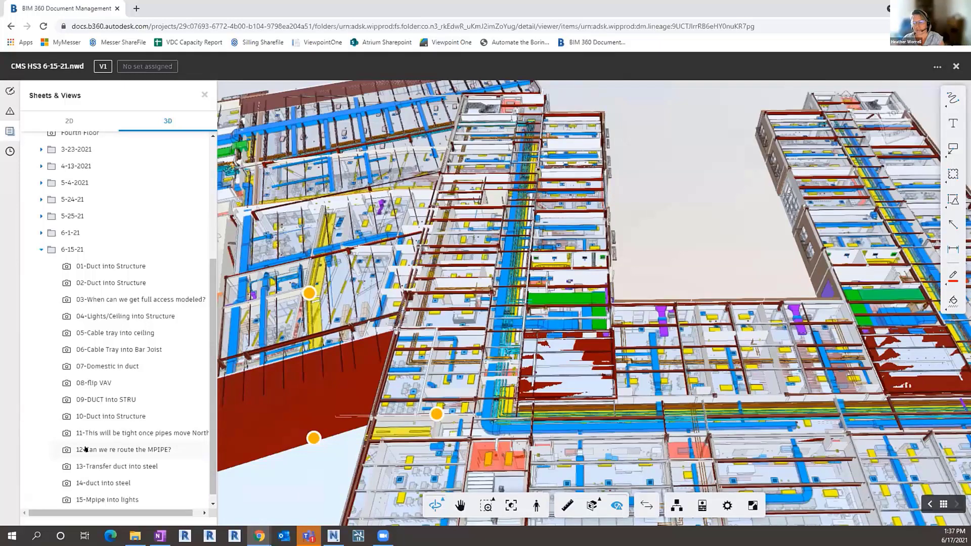
click(85, 449)
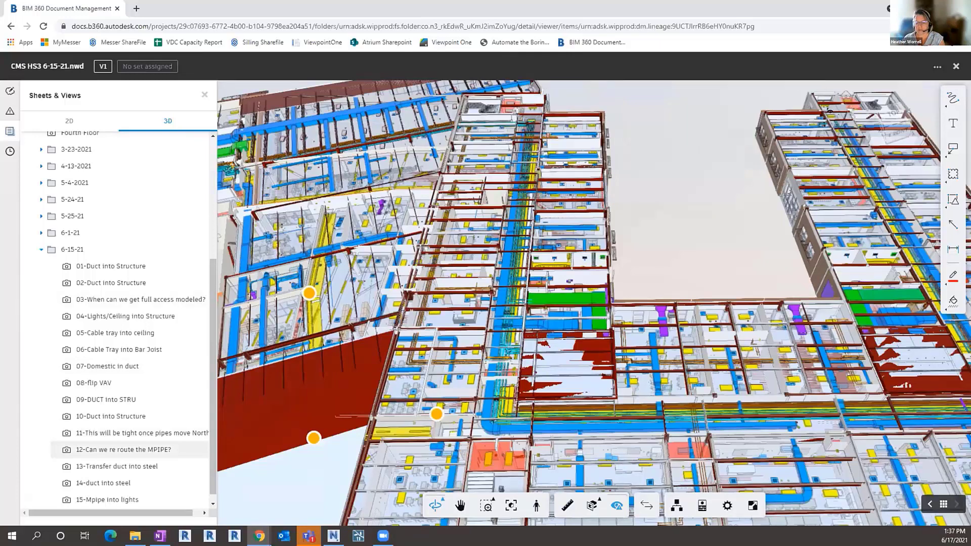
Close the model viewer and show the project Issues list, starting with #43 test.
click(955, 66)
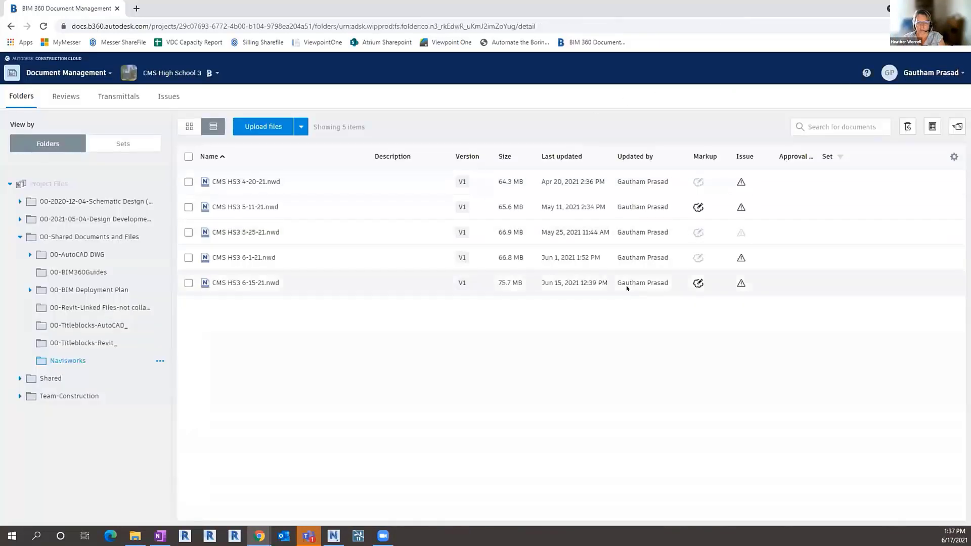
click(167, 97)
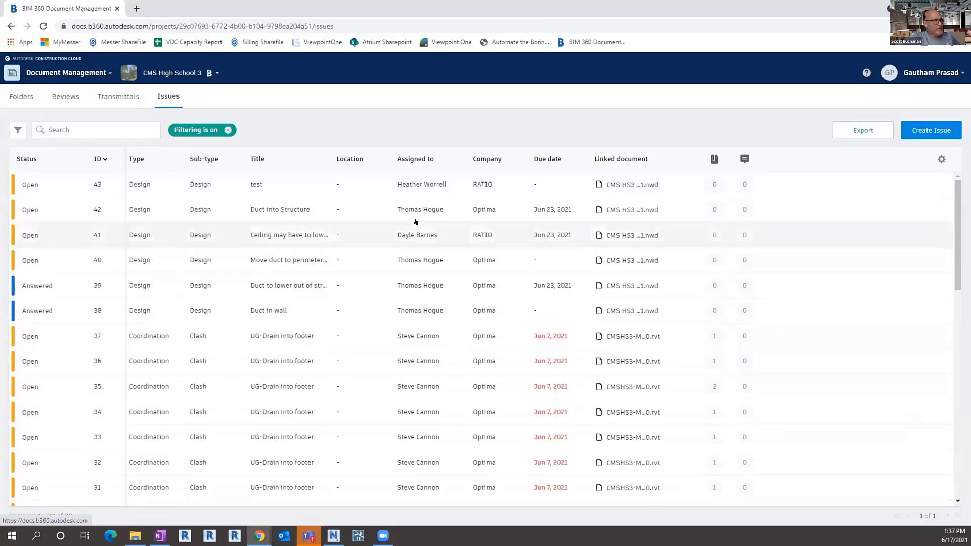
Scroll down through the 38-issue log and back up to the top.
scroll(429, 360, down, 10)
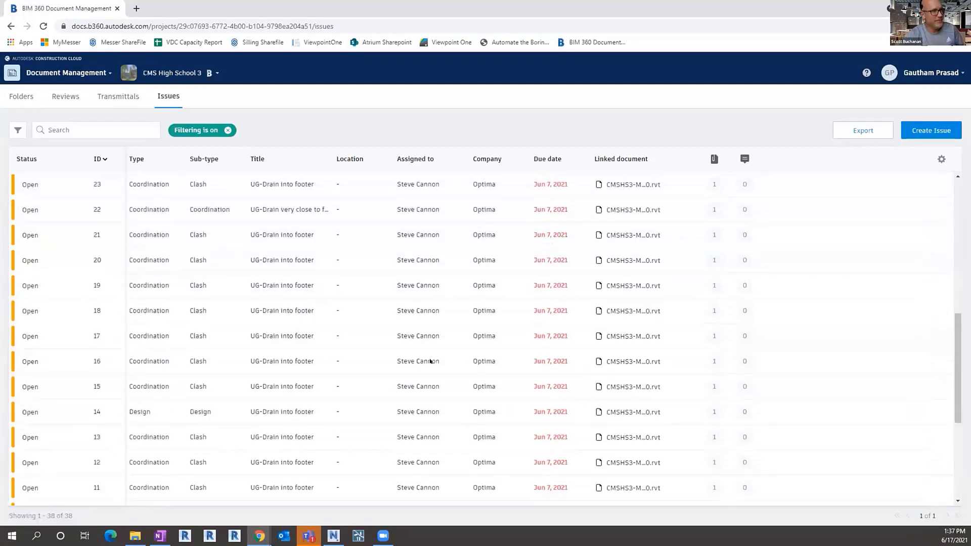
scroll(430, 361, down, 5)
scroll(425, 362, up, 15)
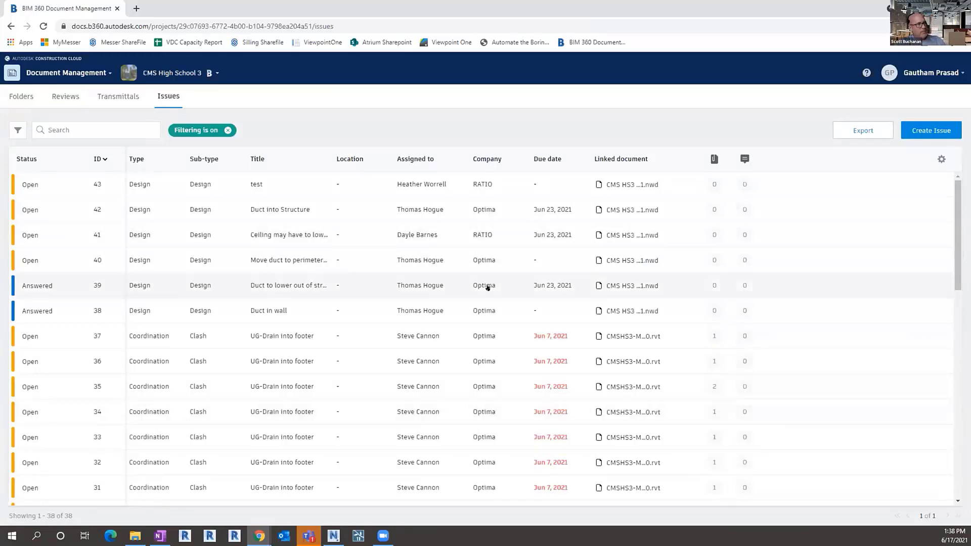
Open CMS HS3 6-15-21.nwd from 00-Shared Documents and Files > Navisworks.
click(26, 97)
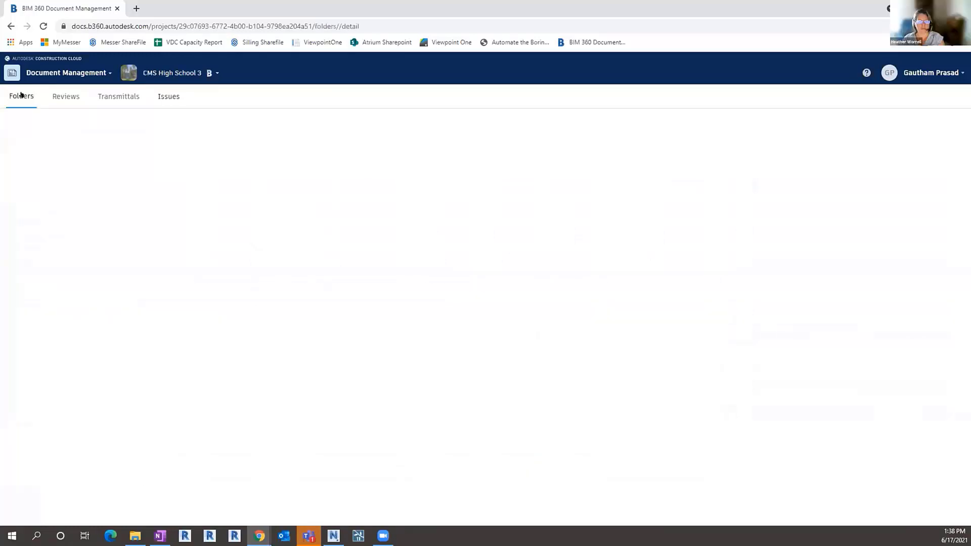
click(31, 237)
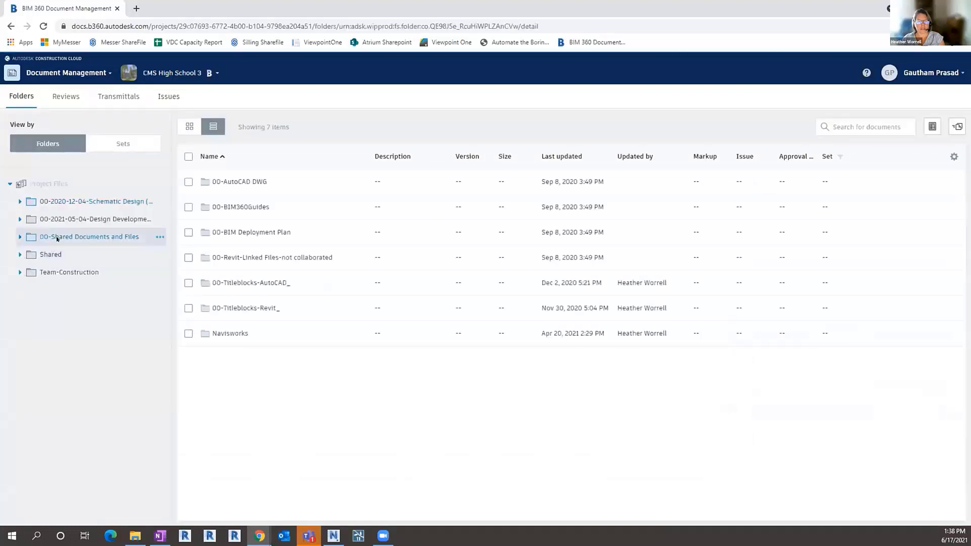
click(233, 334)
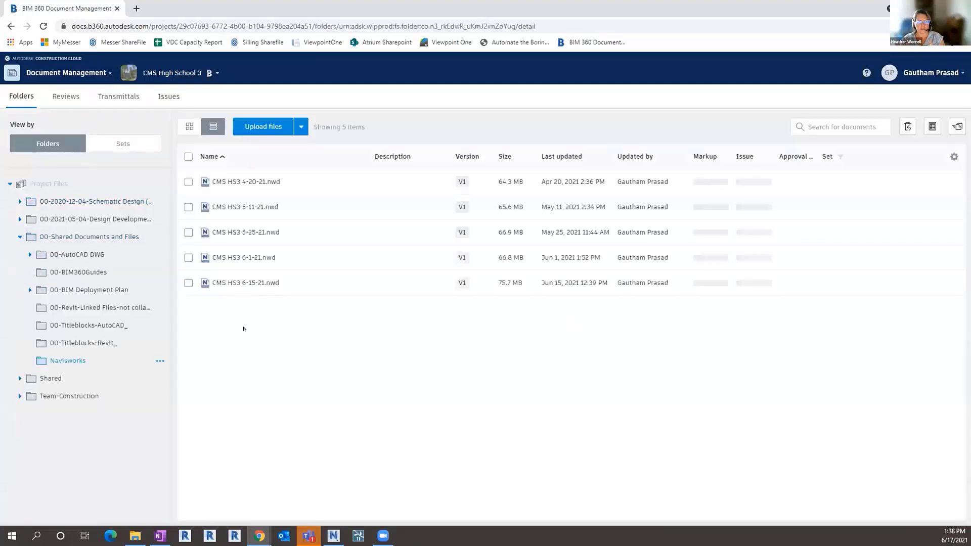
click(247, 283)
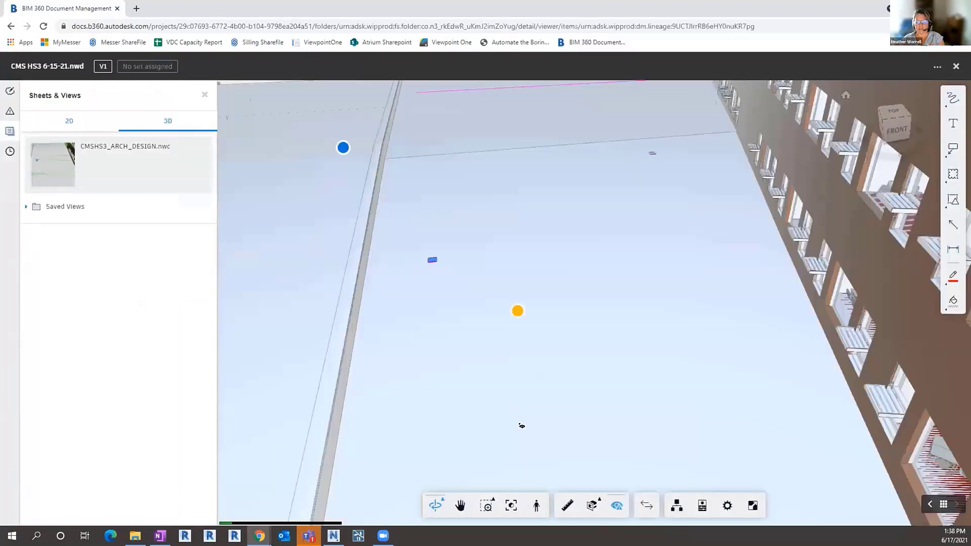
Go to saved view 11-This will be tight once pipes move North.
click(26, 206)
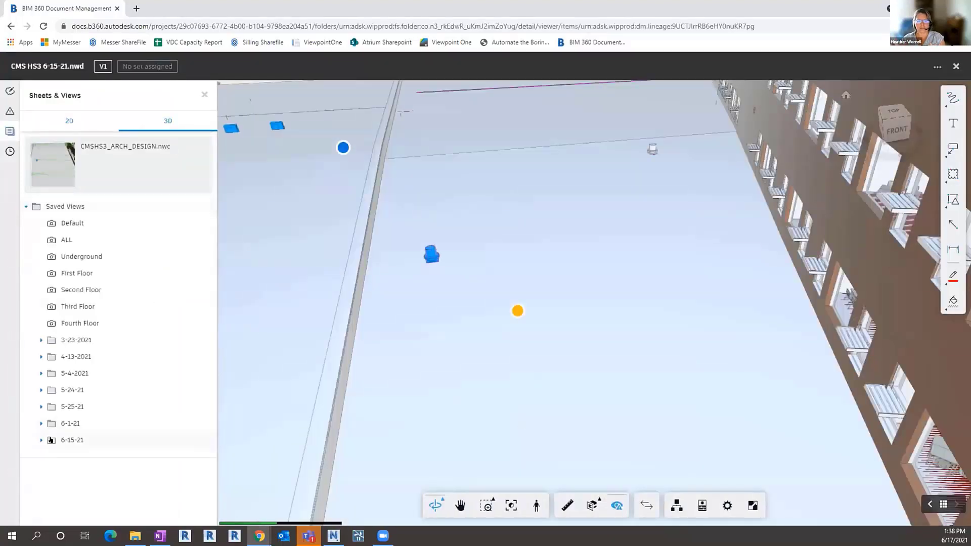
scroll(86, 424, down, 4)
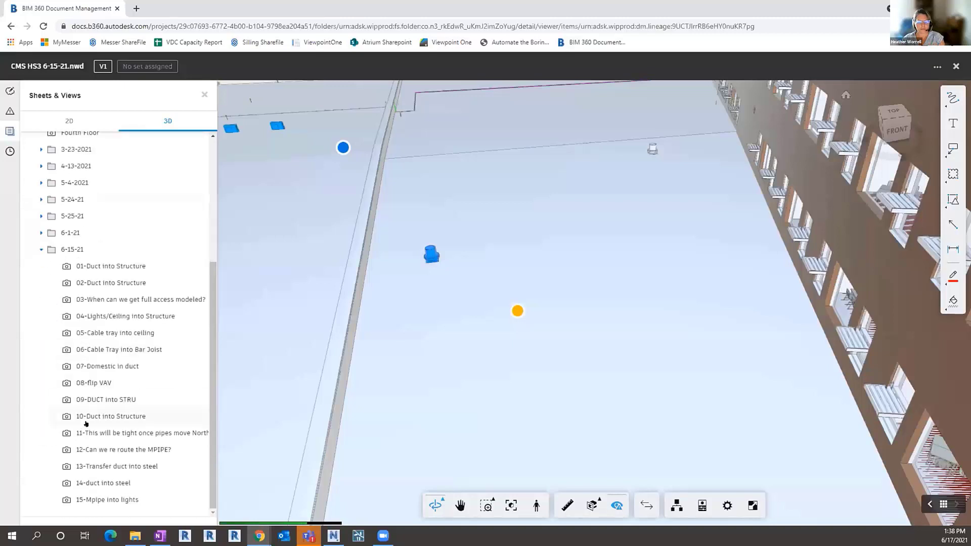
click(91, 433)
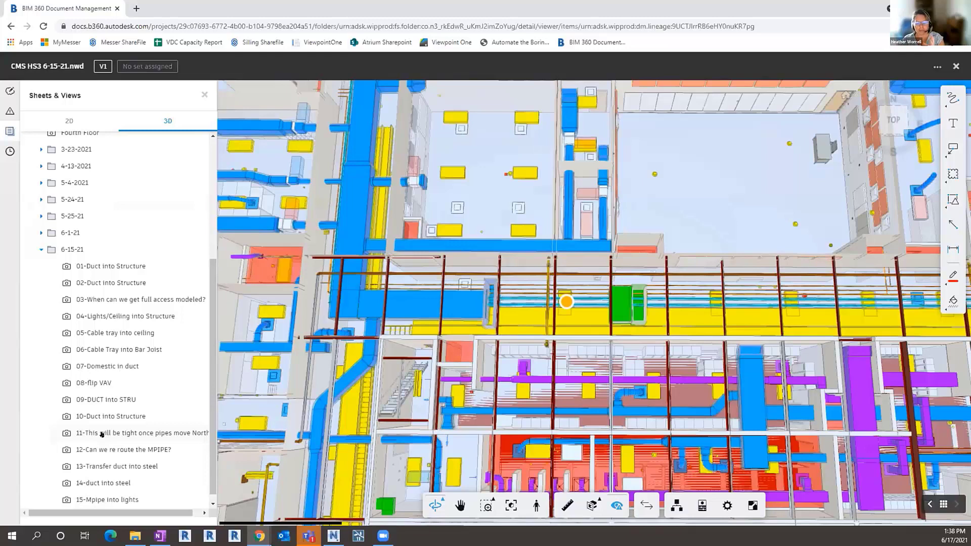
Select saved viewpoint 11 in the 6-15-21 list, showing the corridor's ducts, trays and pipes.
click(102, 433)
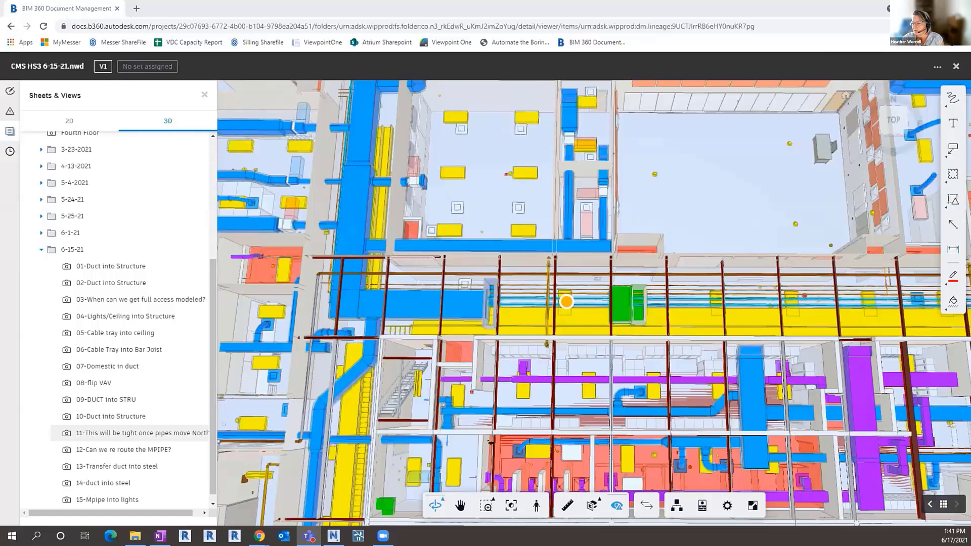
click(756, 11)
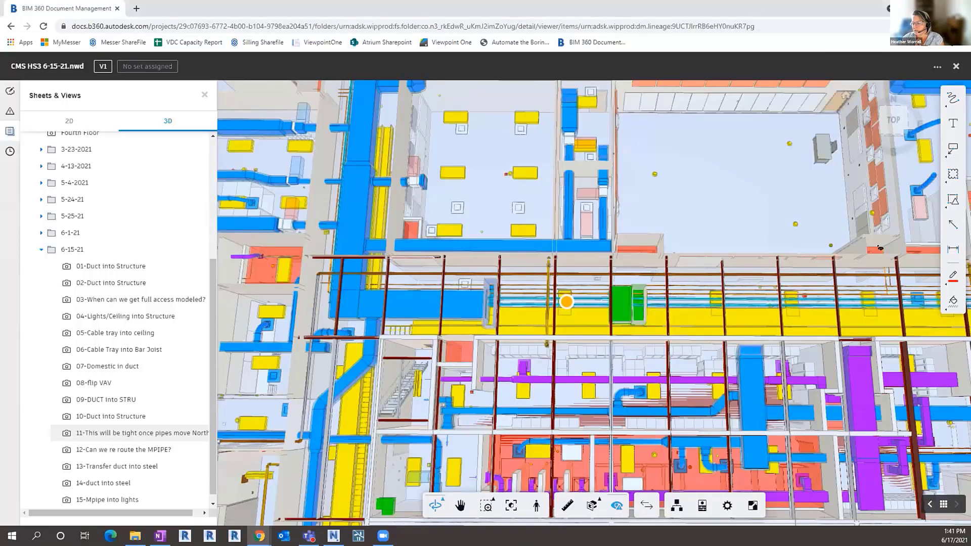